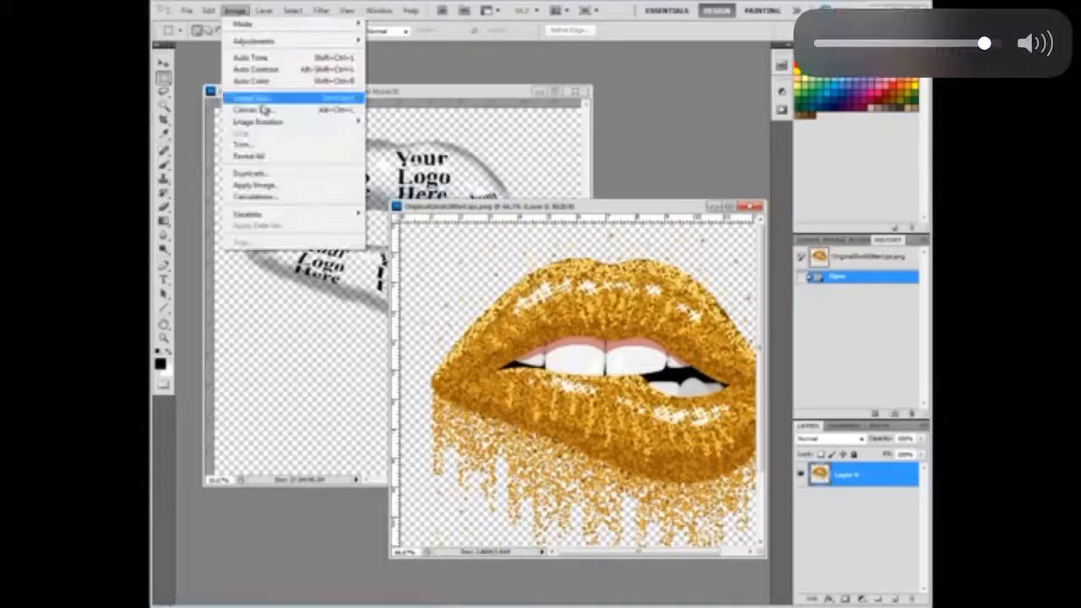
# Resize the gold glitter lips image to 12 inches wide at a resolution of 300 pixels/inch.
pyautogui.doubleClick(613, 140)
pyautogui.write('12')
pyautogui.moveTo(596, 177); pyautogui.dragTo(564, 176)
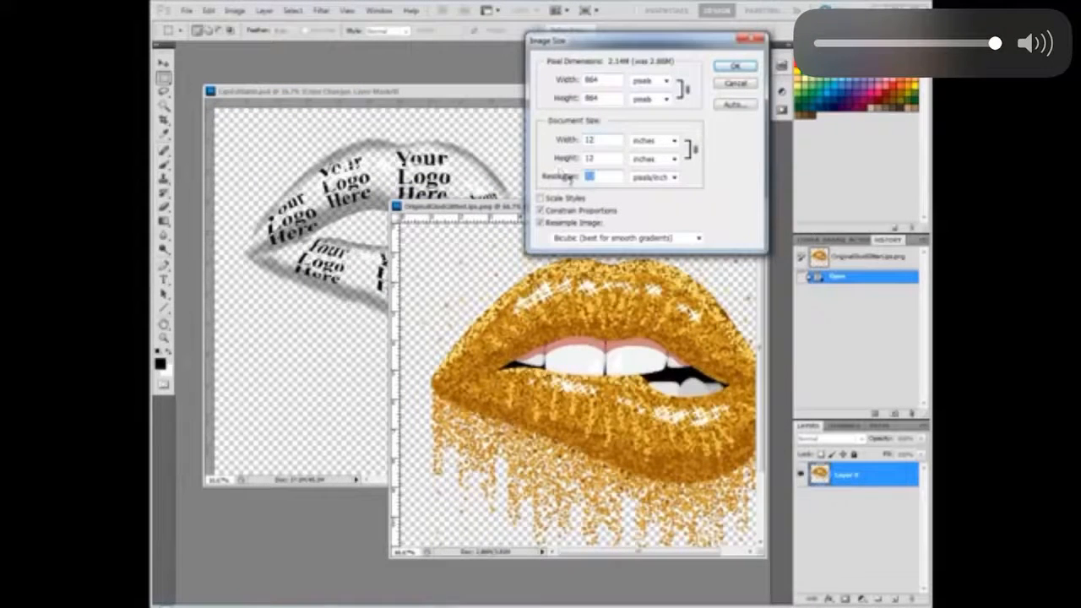
pyautogui.write('300')
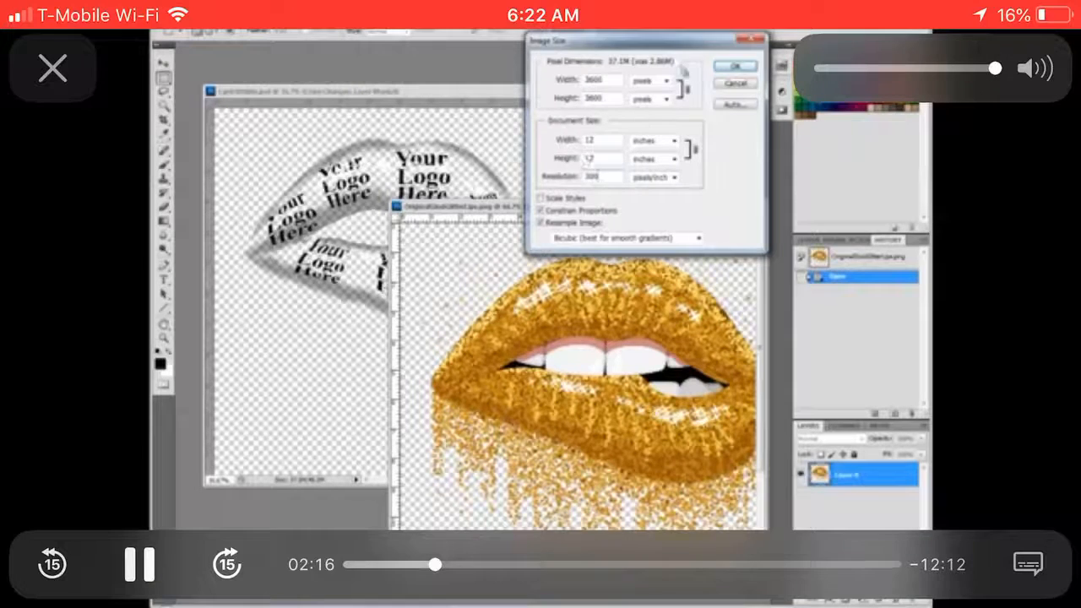
pyautogui.click(733, 67)
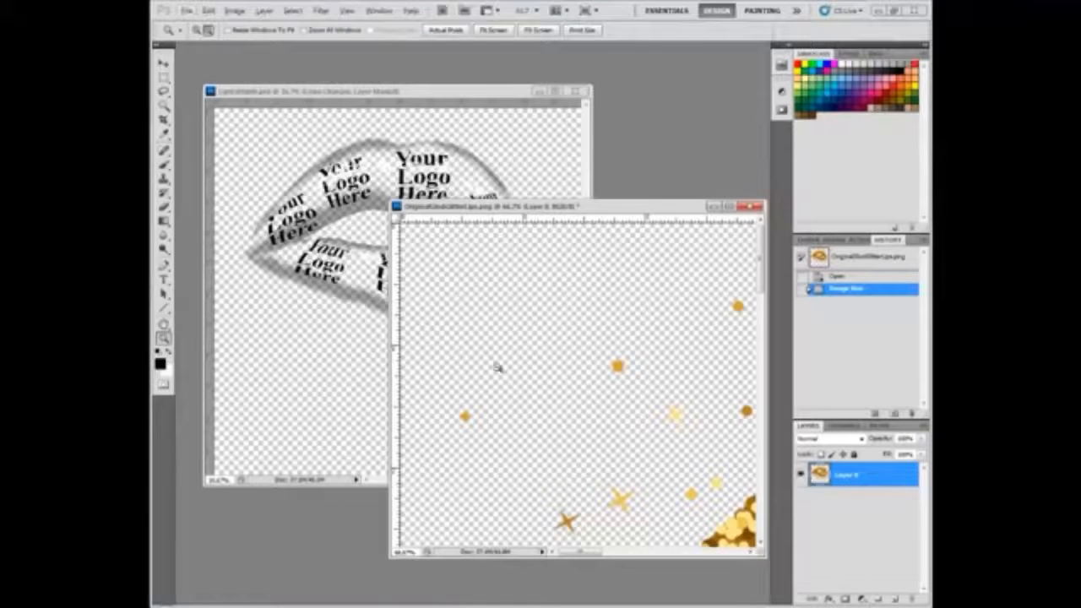
# Copy the gold glitter lips layer into the LipsEditable.psd document containing the logo text.
pyautogui.keyDown('alt'); pyautogui.click(574, 380); pyautogui.keyUp('alt')
pyautogui.keyDown('alt'); pyautogui.click(575, 376); pyautogui.keyUp('alt')
pyautogui.keyDown('alt'); pyautogui.click(574, 374); pyautogui.keyUp('alt')
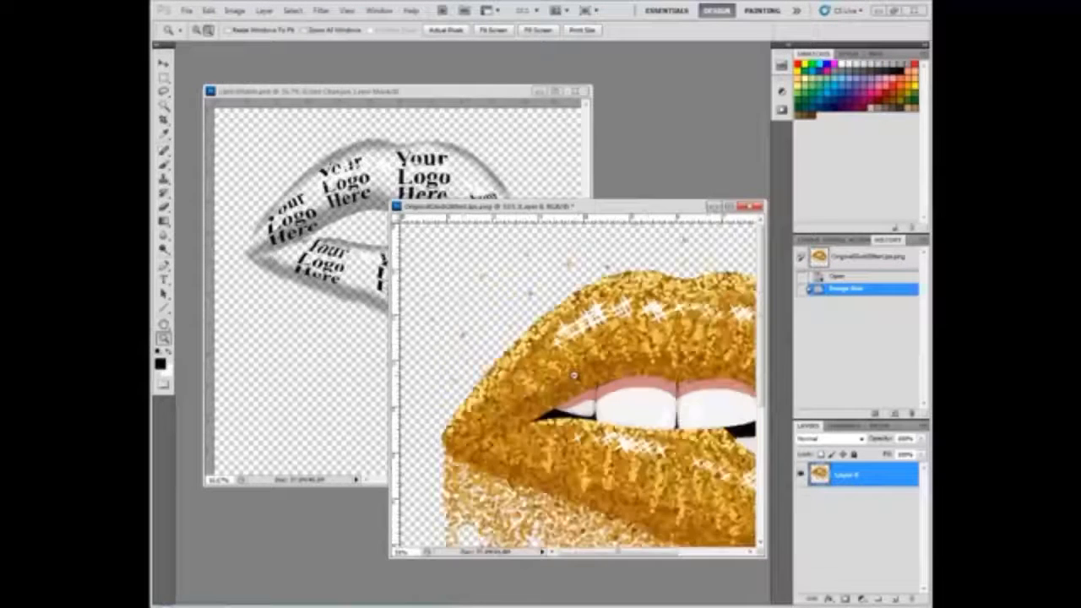
pyautogui.keyDown('alt'); pyautogui.click(567, 329); pyautogui.keyUp('alt')
pyautogui.keyDown('alt'); pyautogui.click(558, 266); pyautogui.keyUp('alt')
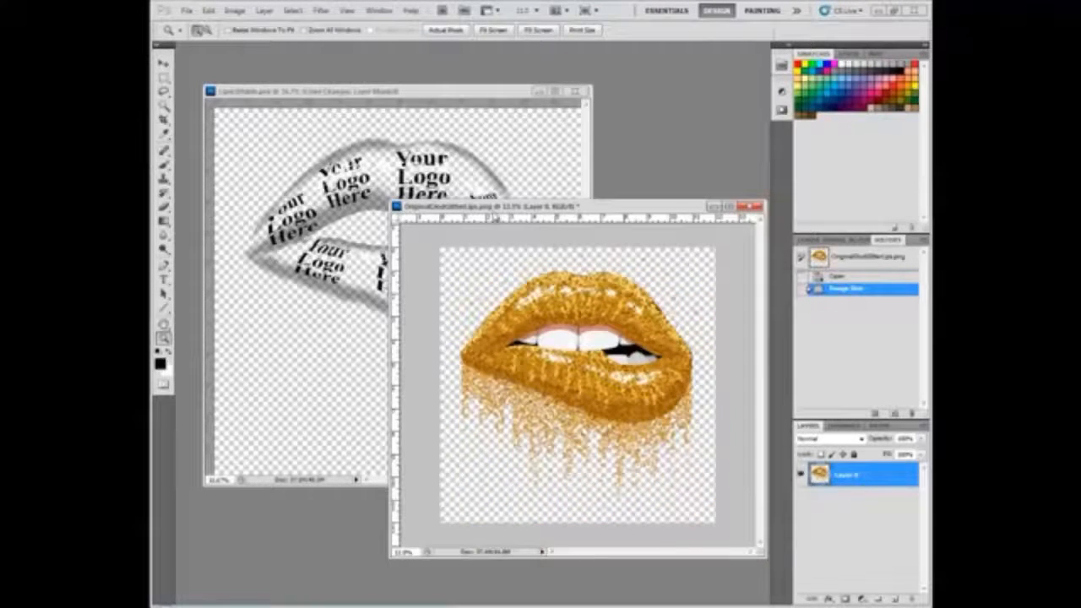
pyautogui.moveTo(492, 212); pyautogui.dragTo(514, 261)
pyautogui.moveTo(413, 253); pyautogui.dragTo(521, 371)
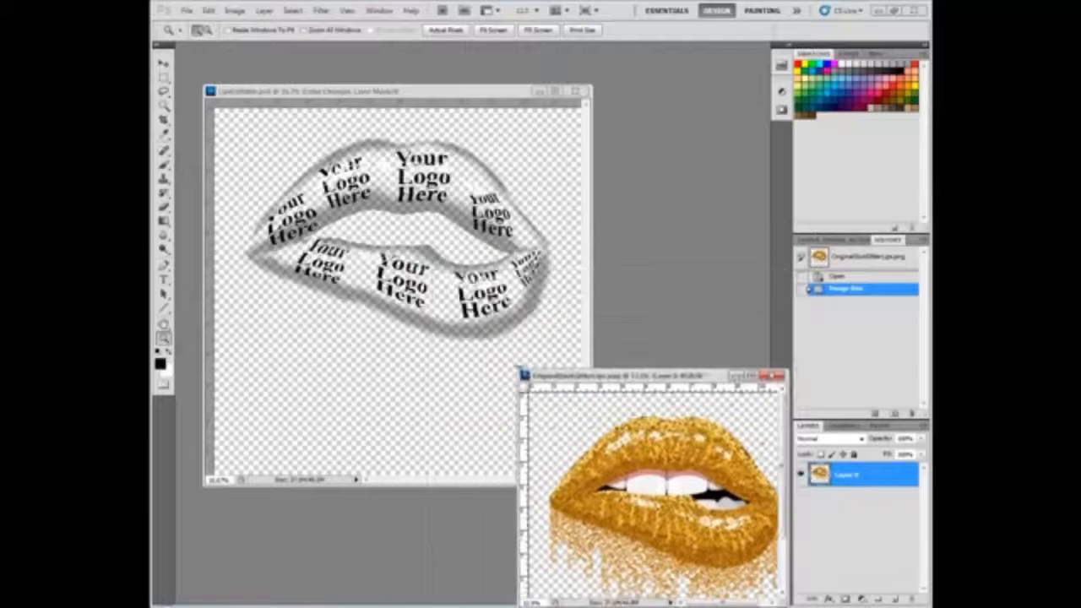
pyautogui.moveTo(839, 480); pyautogui.dragTo(398, 403)
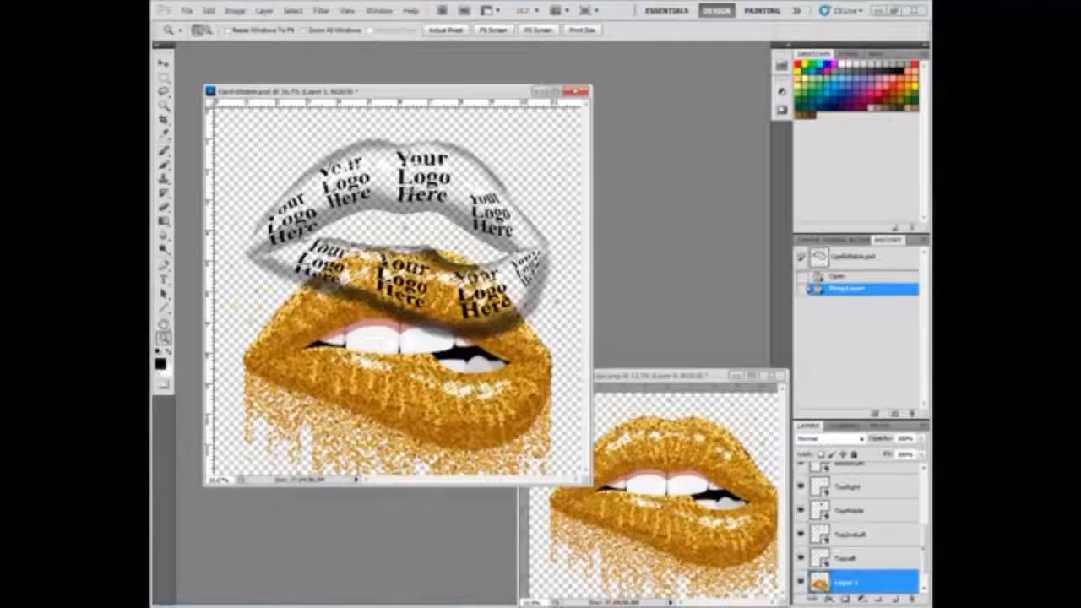
# Close the original glitter lips image without saving and enlarge the LipsEditable.psd document window.
pyautogui.moveTo(421, 96); pyautogui.dragTo(404, 73)
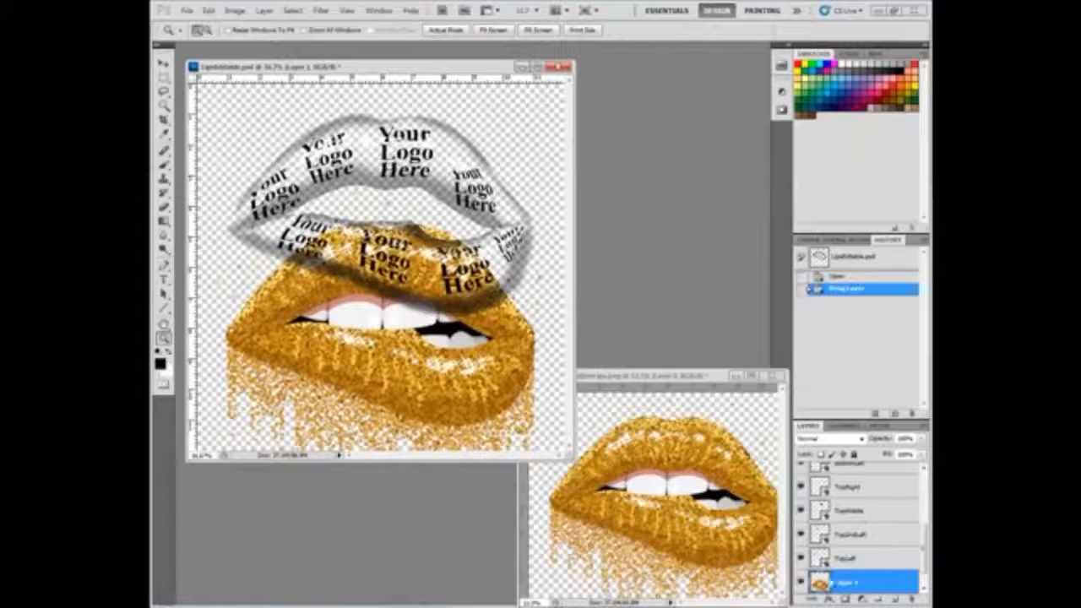
pyautogui.click(778, 375)
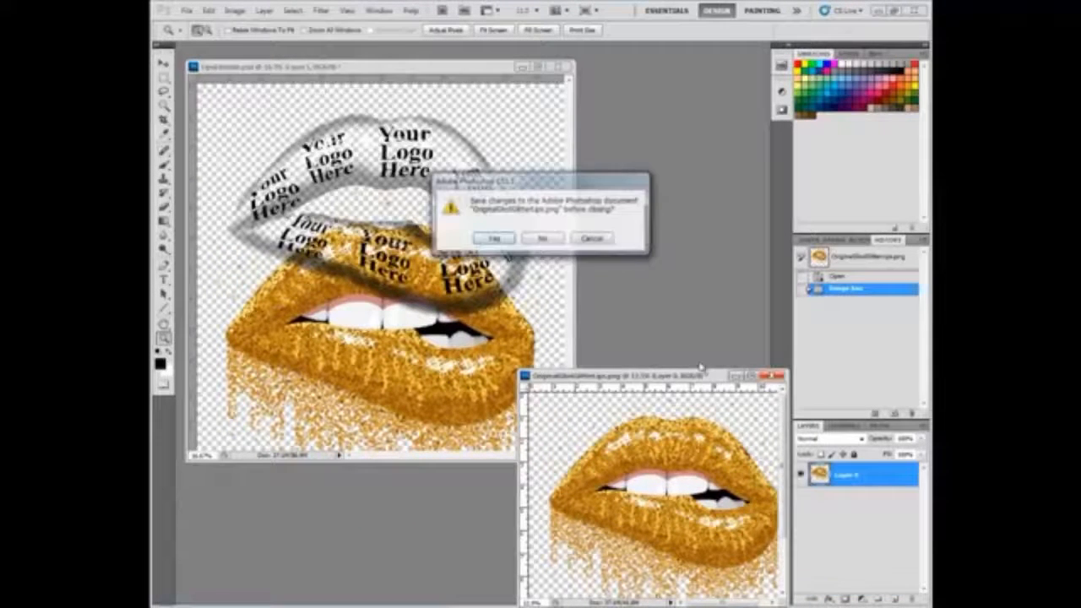
pyautogui.click(550, 239)
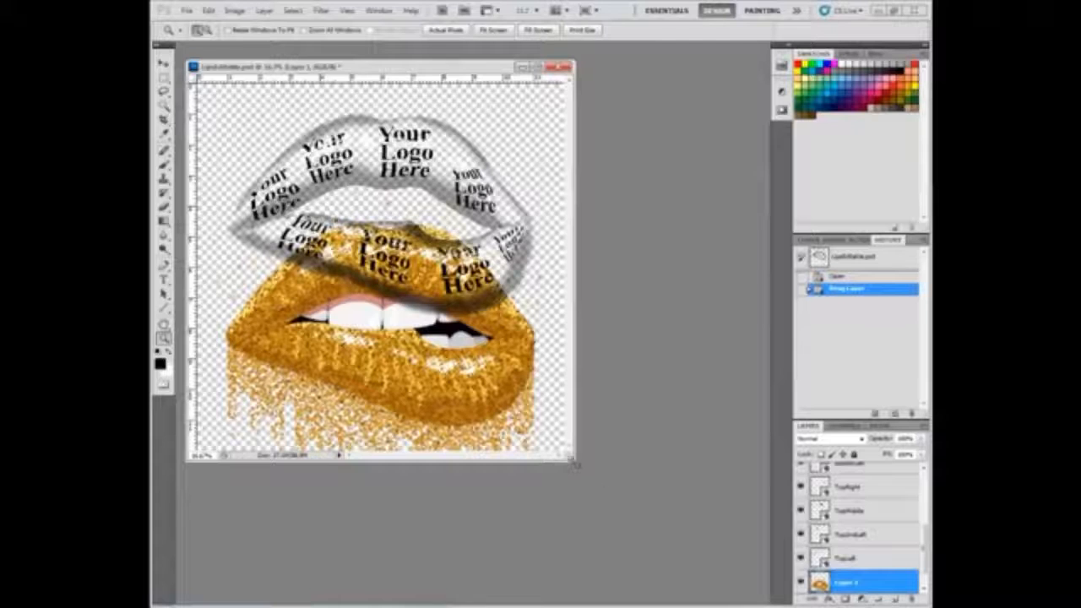
pyautogui.moveTo(572, 462); pyautogui.dragTo(680, 538)
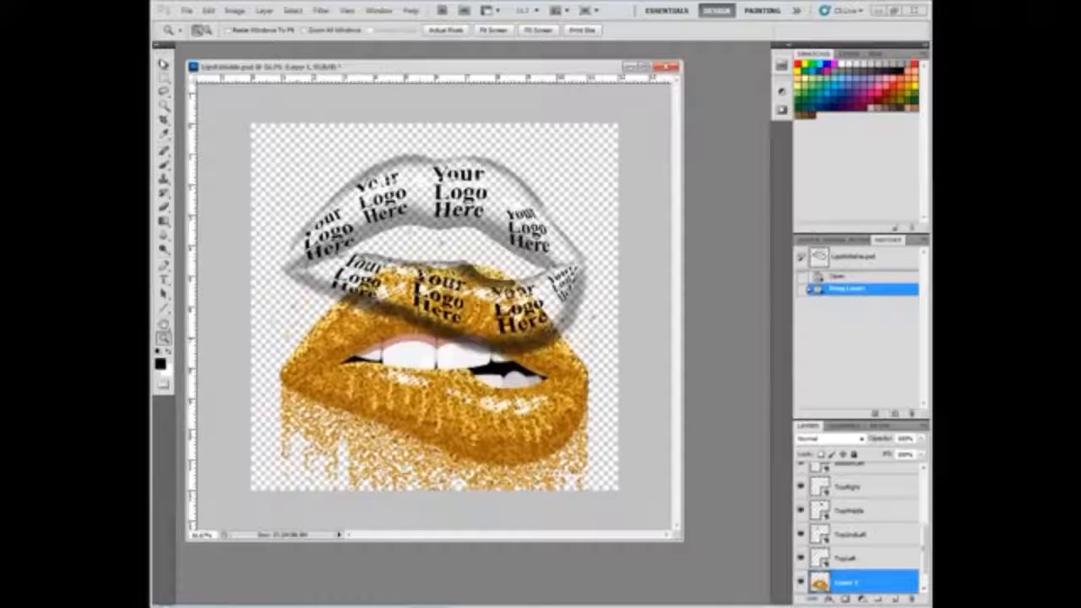
# Move the gold lips layer up so that it lines up with the grey lip outline and logo text.
pyautogui.press('v')
pyautogui.moveTo(484, 410); pyautogui.dragTo(485, 283)
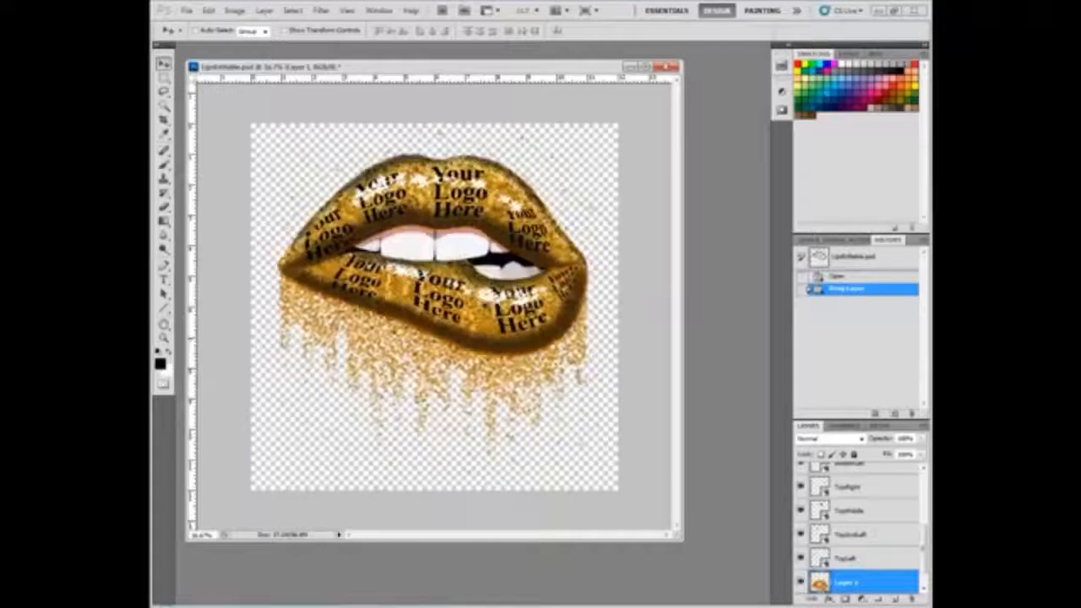
pyautogui.moveTo(488, 305)
pyautogui.mouseDown()
pyautogui.moveTo(490, 315)
pyautogui.moveTo(487, 306)
pyautogui.mouseUp()
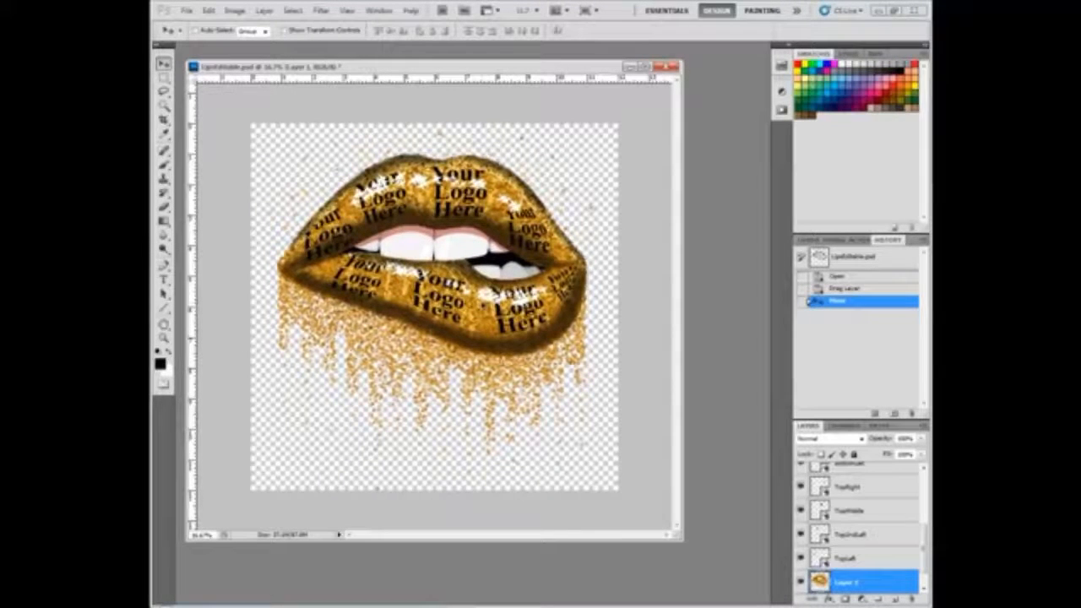
# Fine-tune the gold lips layer's position at close range by nudging it slightly against the lower lip outline.
pyautogui.click(165, 338)
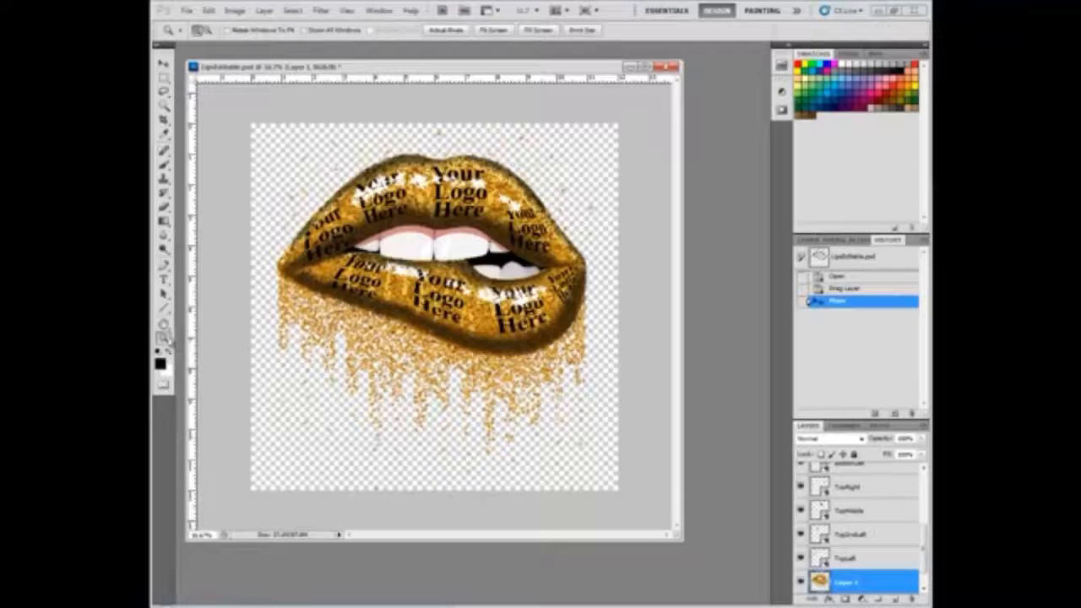
pyautogui.click(389, 294)
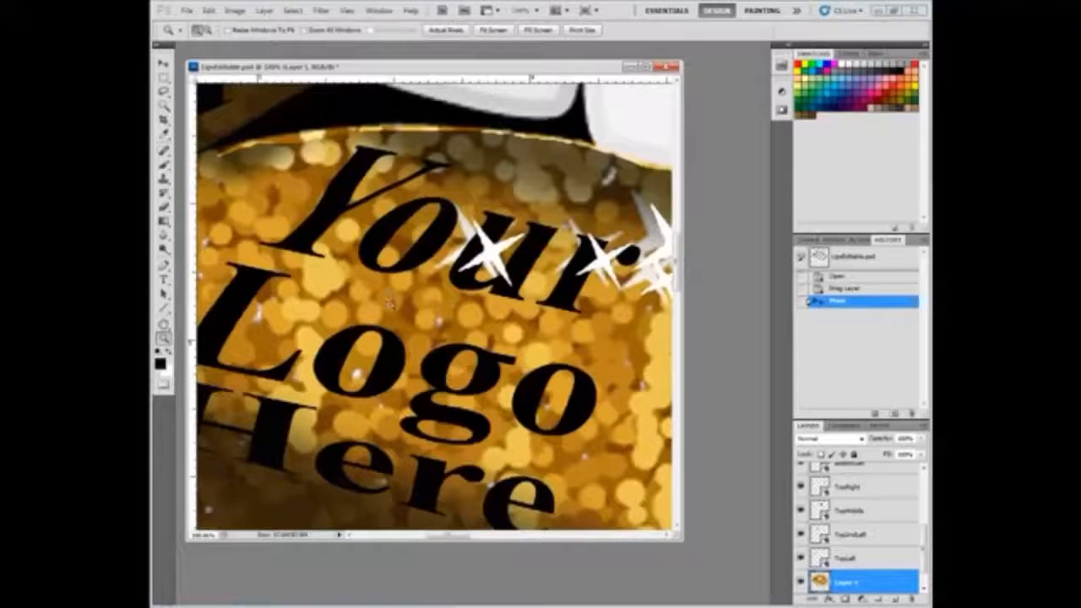
pyautogui.click(164, 66)
pyautogui.moveTo(477, 305)
pyautogui.mouseDown()
pyautogui.moveTo(470, 323)
pyautogui.moveTo(491, 309)
pyautogui.mouseUp()
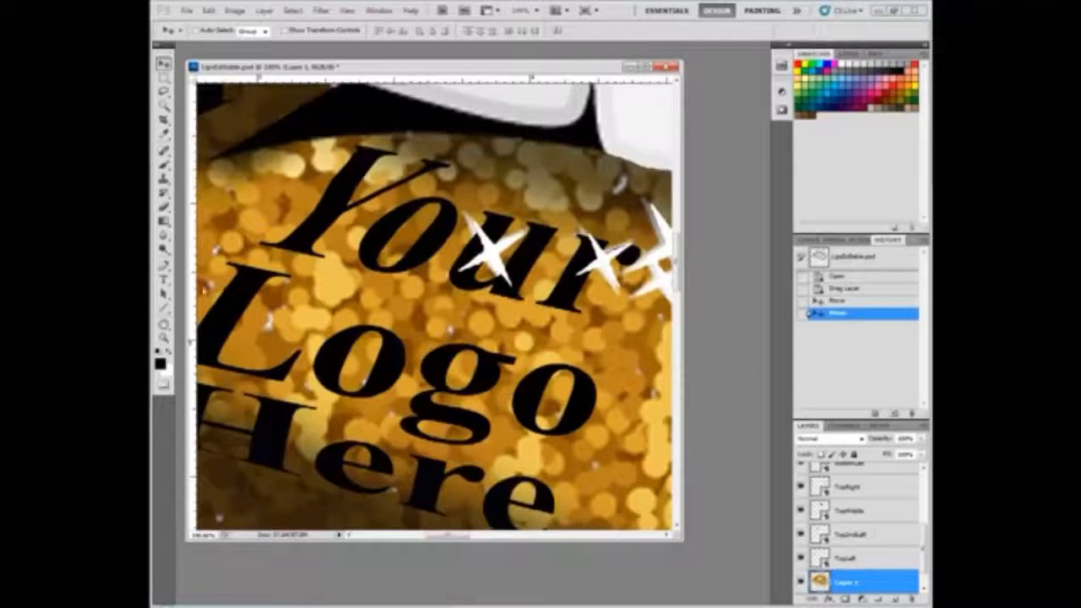
# Hide the topmost layer and the Depth layer to remove the dark shading from the gold lips.
pyautogui.click(162, 338)
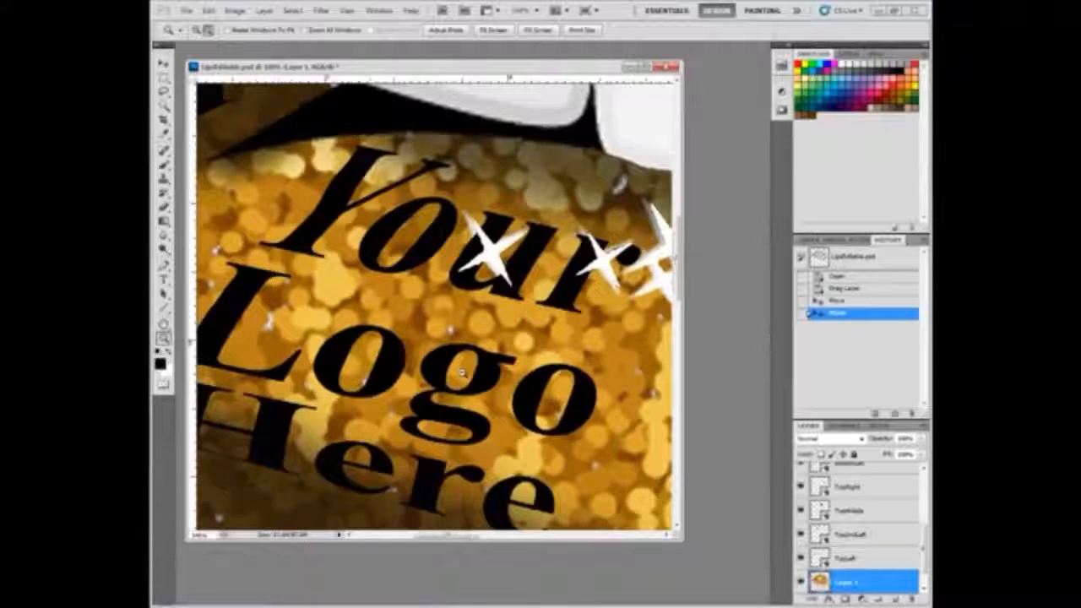
pyautogui.keyDown('alt'); pyautogui.click(461, 371); pyautogui.keyUp('alt')
pyautogui.keyDown('alt'); pyautogui.click(462, 372); pyautogui.keyUp('alt')
pyautogui.keyDown('alt'); pyautogui.click(461, 372); pyautogui.keyUp('alt')
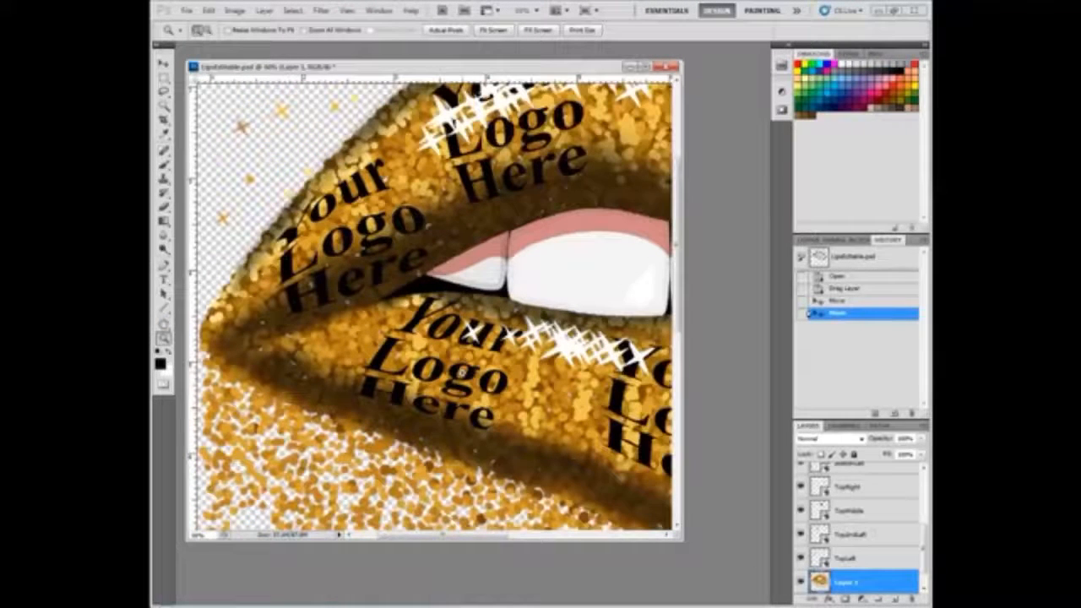
pyautogui.keyDown('alt'); pyautogui.click(465, 371); pyautogui.keyUp('alt')
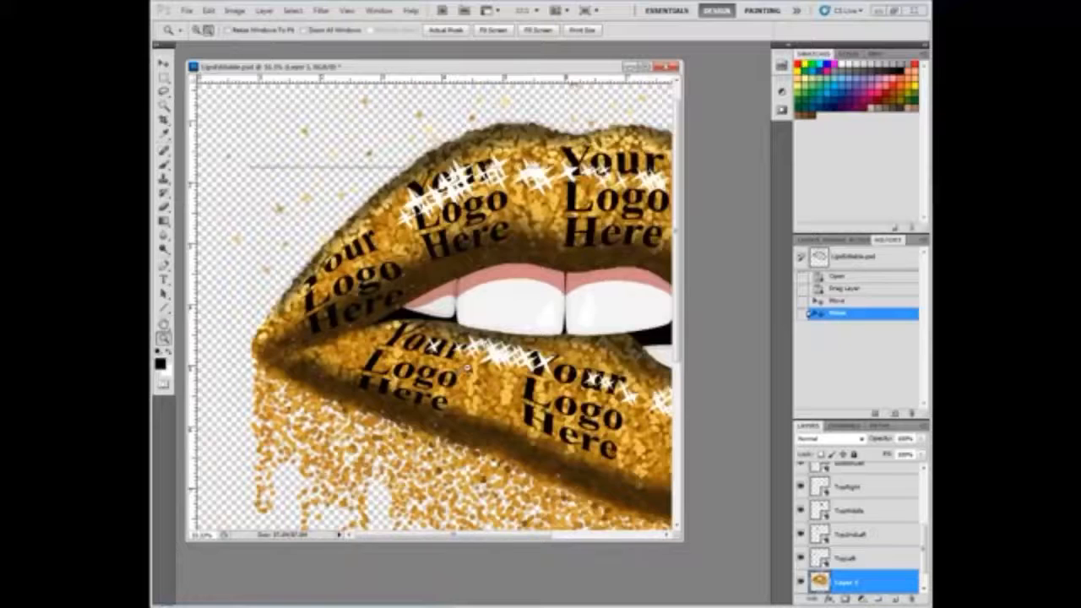
pyautogui.keyDown('alt'); pyautogui.click(465, 372); pyautogui.keyUp('alt')
pyautogui.moveTo(681, 144); pyautogui.dragTo(734, 153)
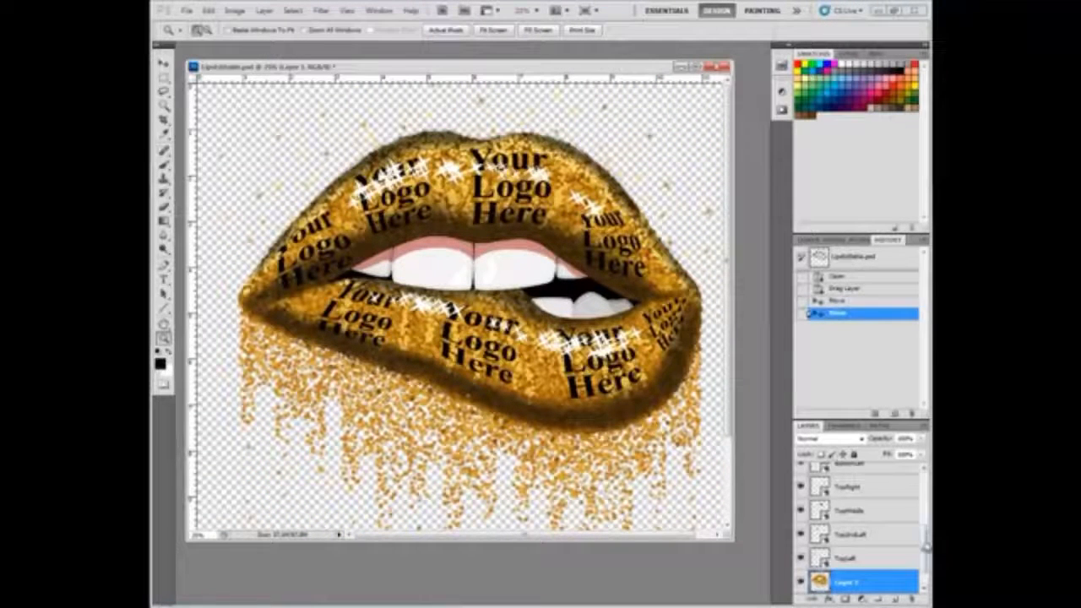
pyautogui.moveTo(924, 538); pyautogui.dragTo(924, 481)
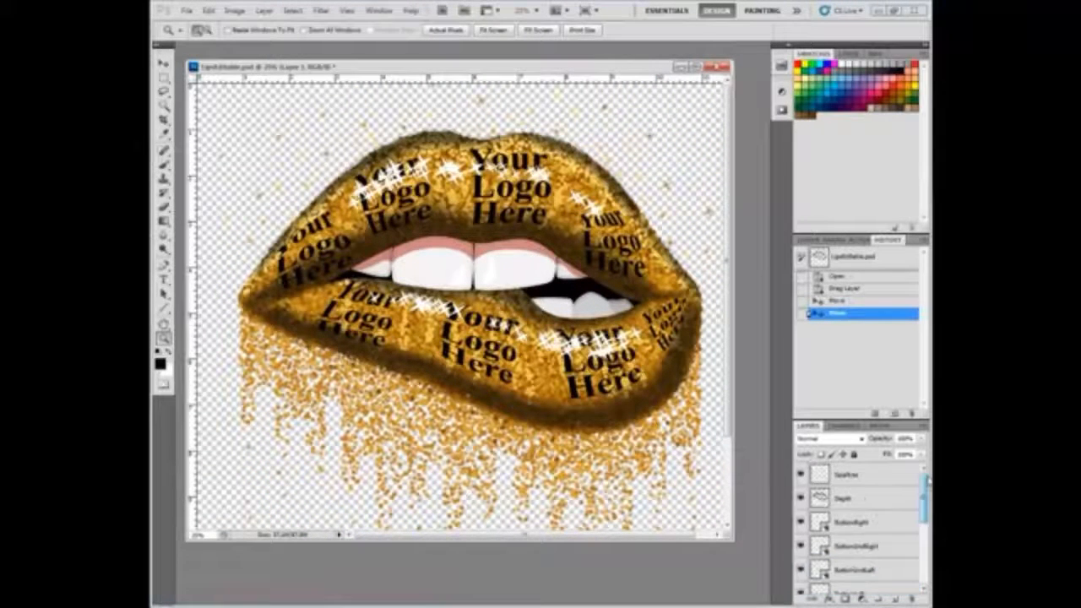
pyautogui.click(800, 474)
pyautogui.click(800, 498)
# Hide the gold lips layer to check the logo text on its own, and show it again.
pyautogui.moveTo(925, 501); pyautogui.dragTo(923, 562)
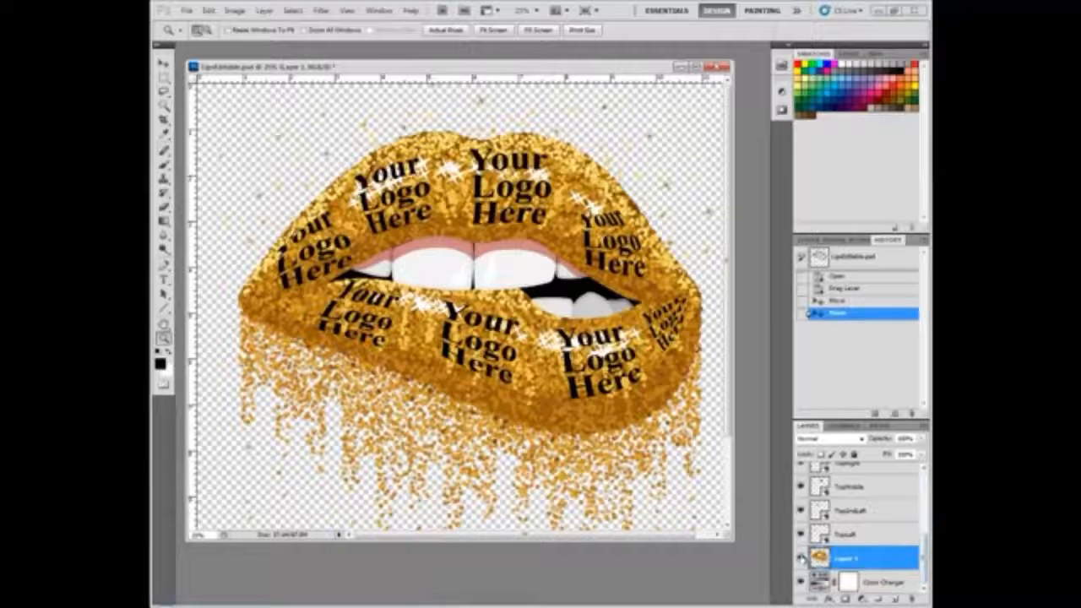
pyautogui.click(800, 559)
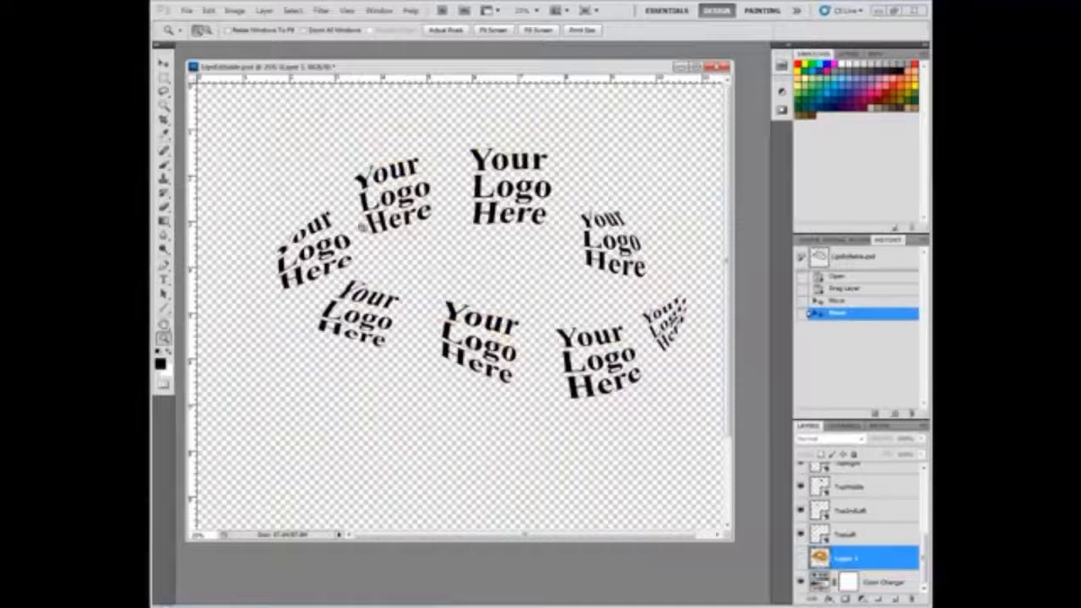
pyautogui.moveTo(445, 69); pyautogui.dragTo(435, 59)
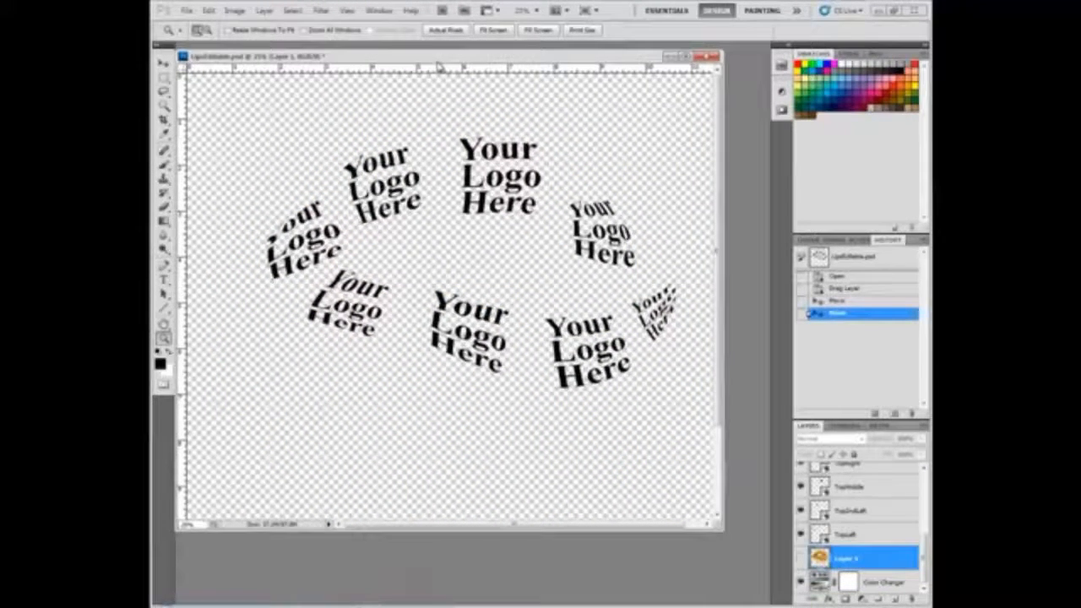
pyautogui.moveTo(722, 530); pyautogui.dragTo(736, 559)
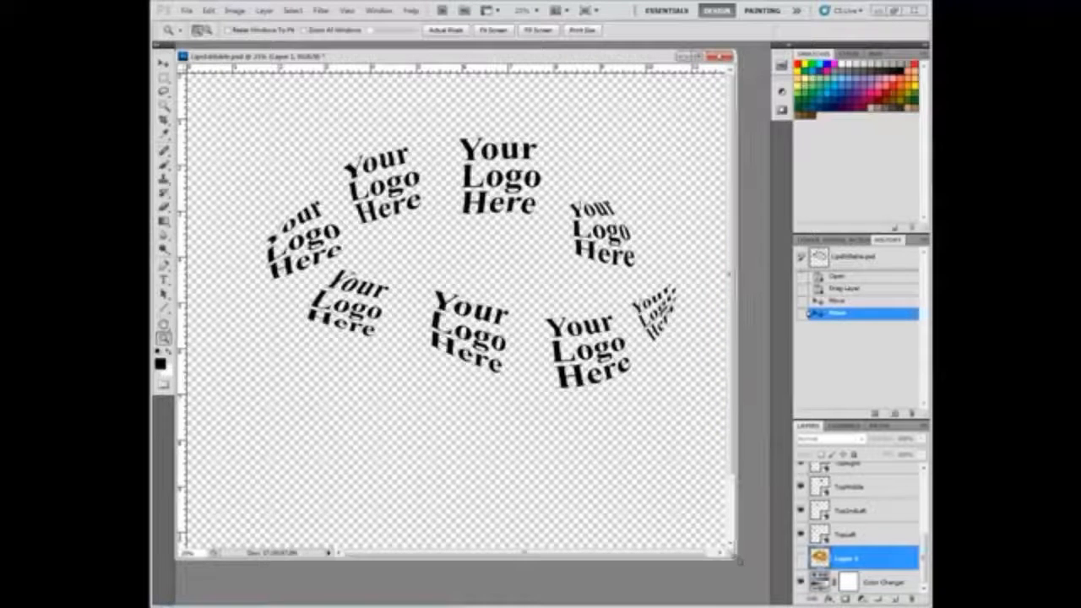
pyautogui.click(801, 558)
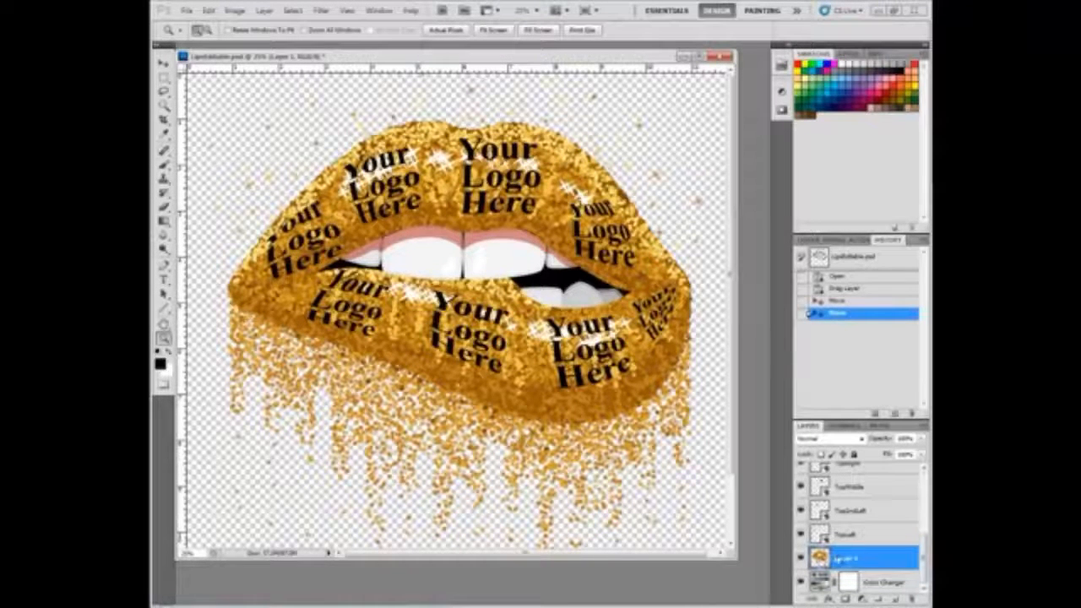
# Duplicate the gold lips layer and move the original below the Color Changer adjustment layer.
pyautogui.moveTo(844, 558); pyautogui.dragTo(897, 596)
pyautogui.scroll(-1, 924, 561)
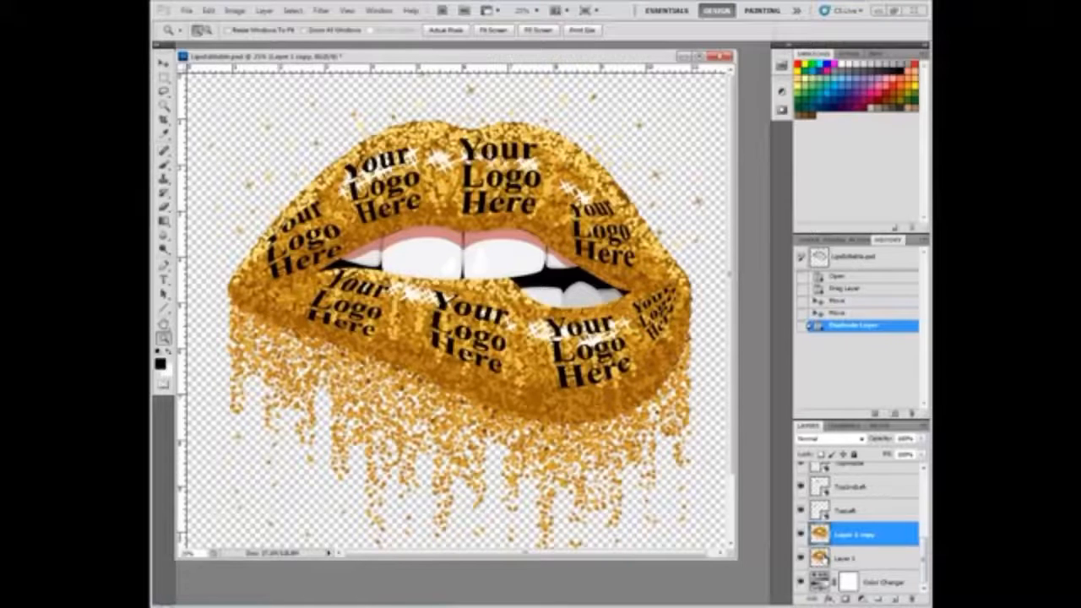
pyautogui.moveTo(831, 559); pyautogui.dragTo(840, 591)
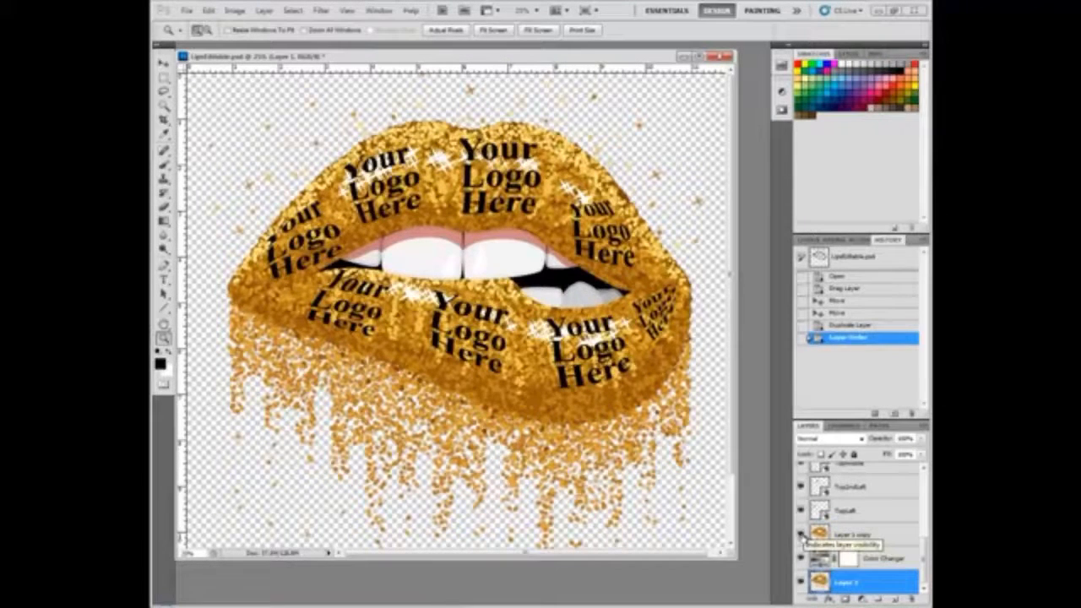
# Hide the gold lips copy, try out the Color Changer's Hue/Saturation adjustment on the layer beneath, and show the copy again.
pyautogui.click(801, 534)
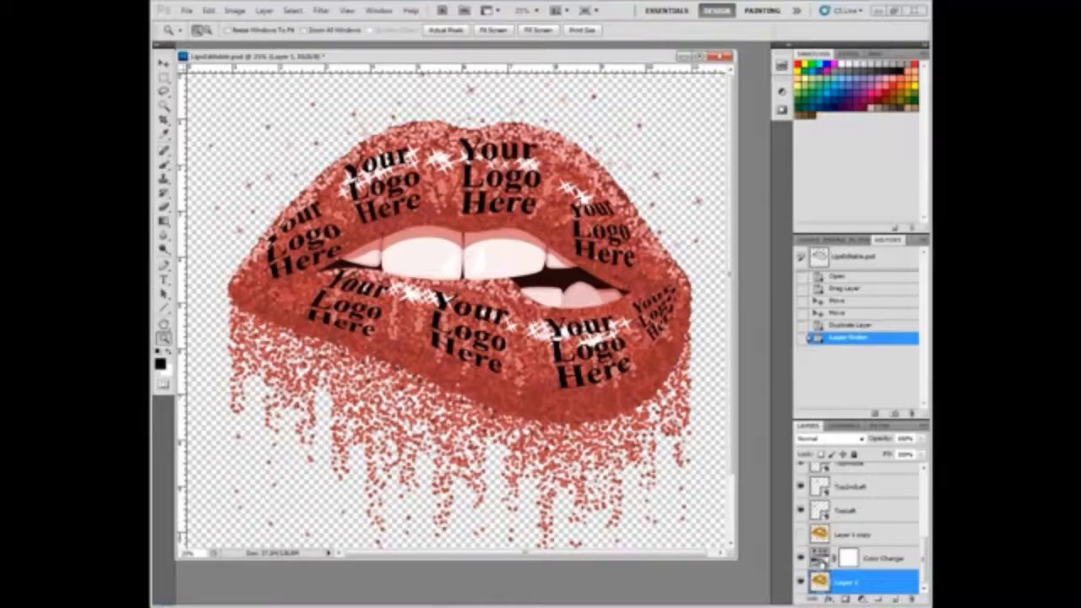
pyautogui.click(819, 559)
pyautogui.moveTo(652, 159)
pyautogui.mouseDown()
pyautogui.moveTo(738, 157)
pyautogui.moveTo(647, 152)
pyautogui.moveTo(656, 155)
pyautogui.mouseUp()
pyautogui.click(749, 88)
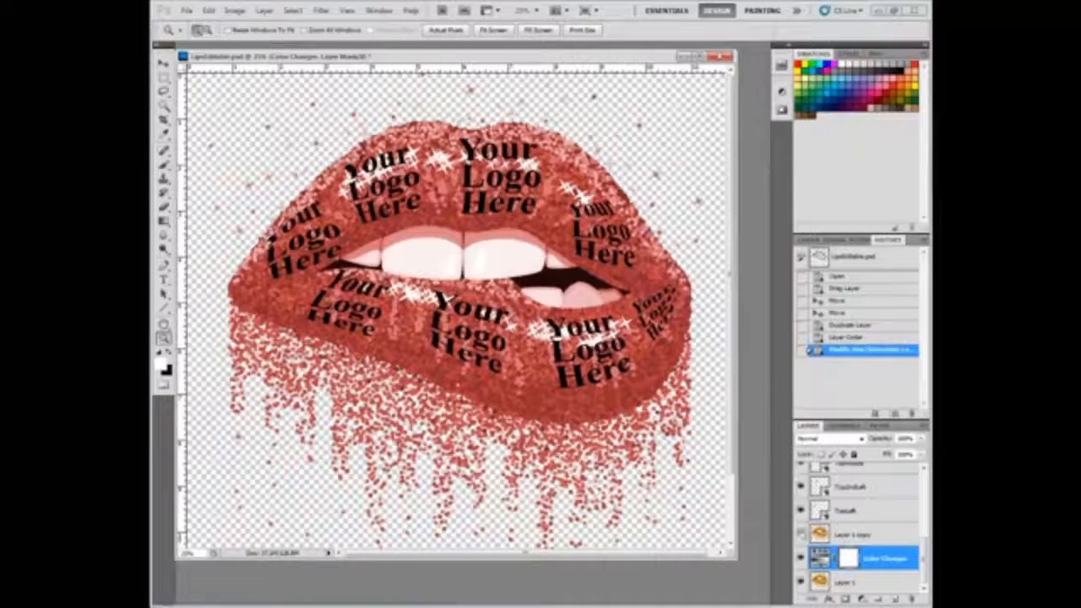
pyautogui.click(800, 534)
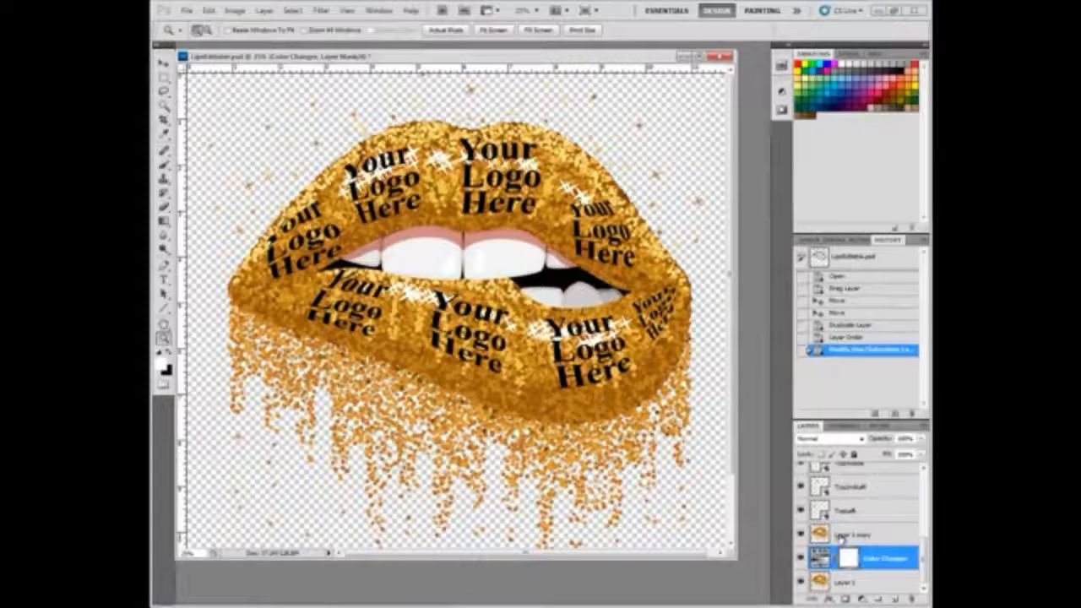
# Rename the gold lips copy as Teeth and the original layer below Color Changer as Lips.
pyautogui.click(841, 538)
pyautogui.doubleClick(841, 537)
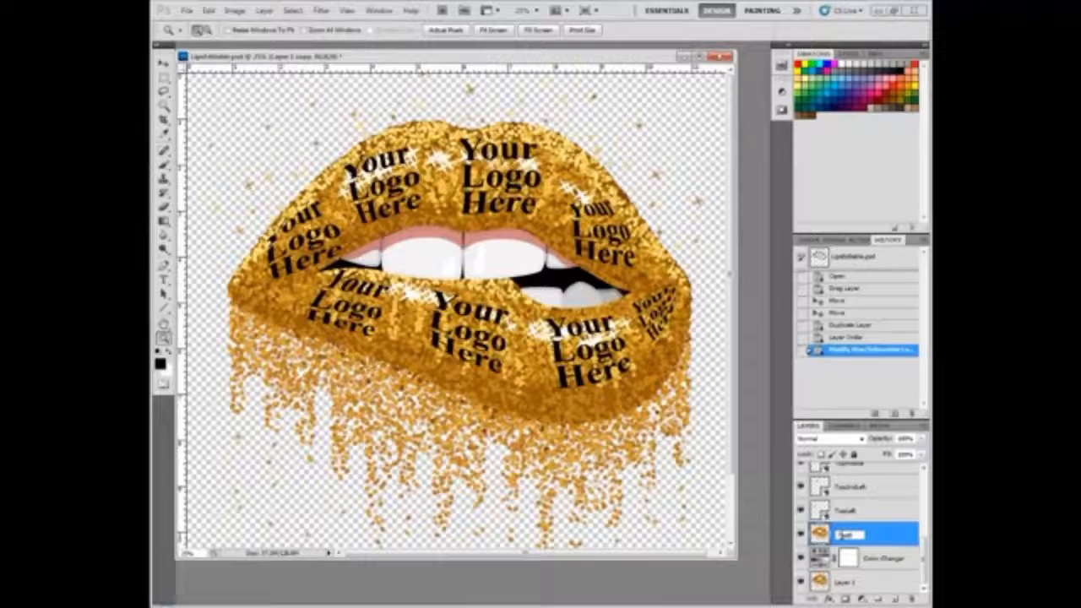
pyautogui.write('Teeth')
pyautogui.click(842, 583)
pyautogui.doubleClick(844, 583)
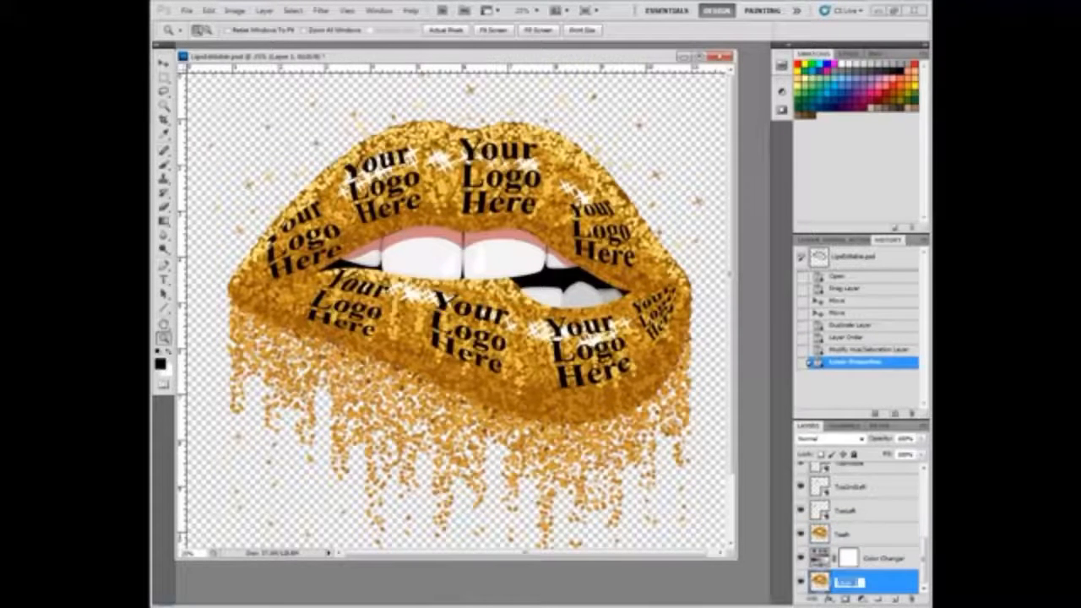
pyautogui.write('Lips')
# Load the saved teeth selection from the document's channels and apply it as a layer mask on the Teeth layer.
pyautogui.click(863, 539)
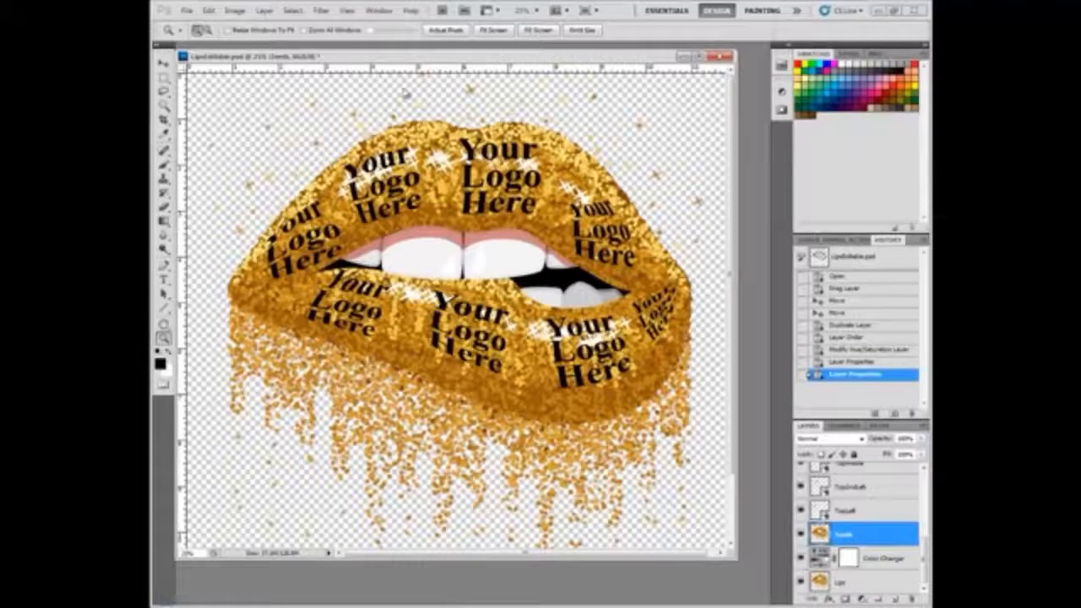
pyautogui.click(293, 11)
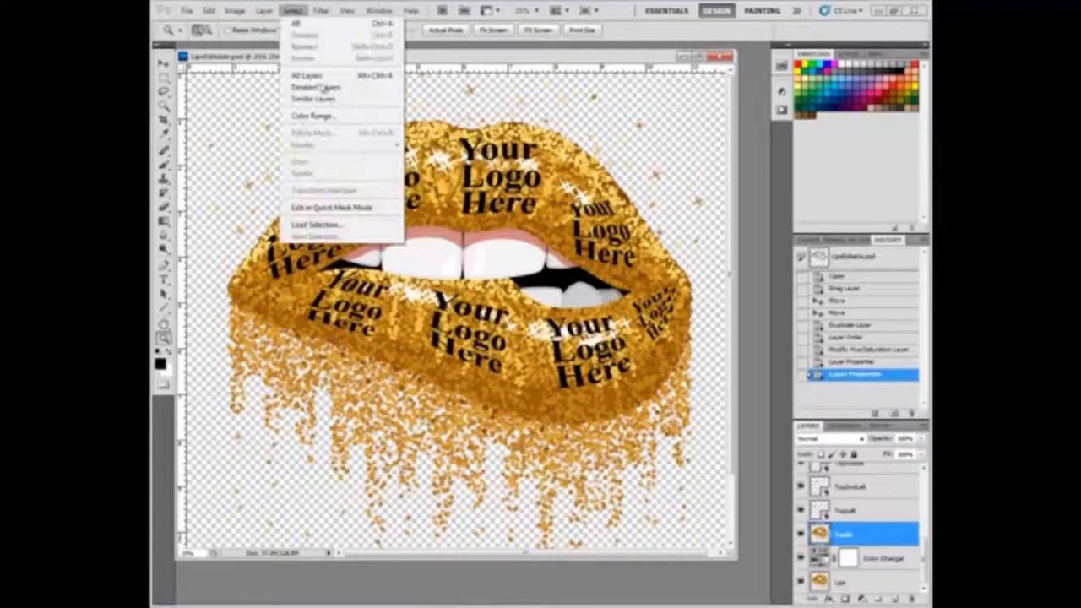
pyautogui.click(341, 227)
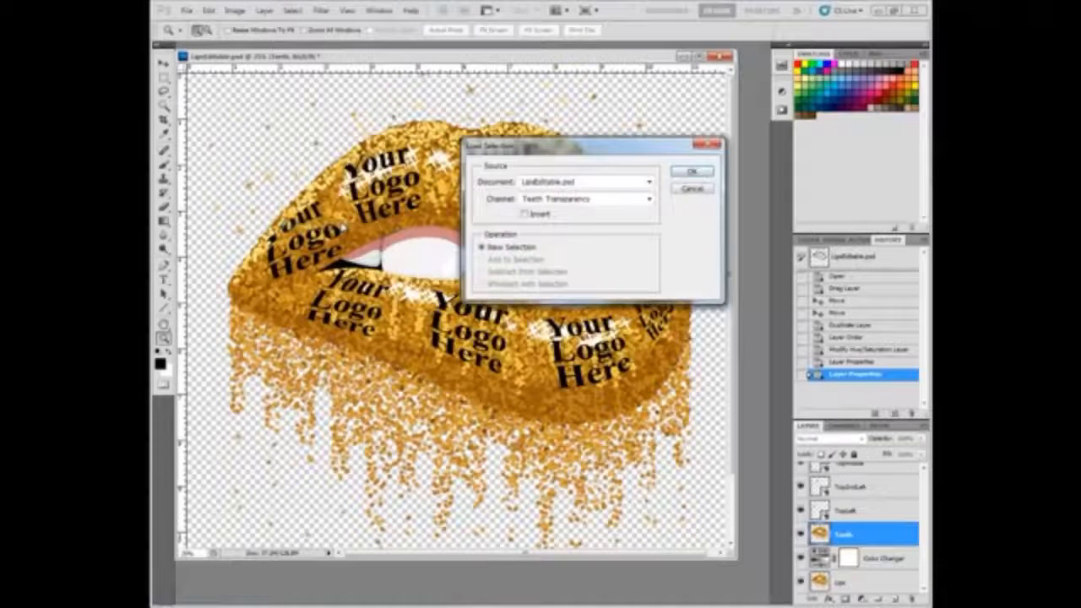
pyautogui.click(649, 198)
pyautogui.click(638, 232)
pyautogui.click(686, 179)
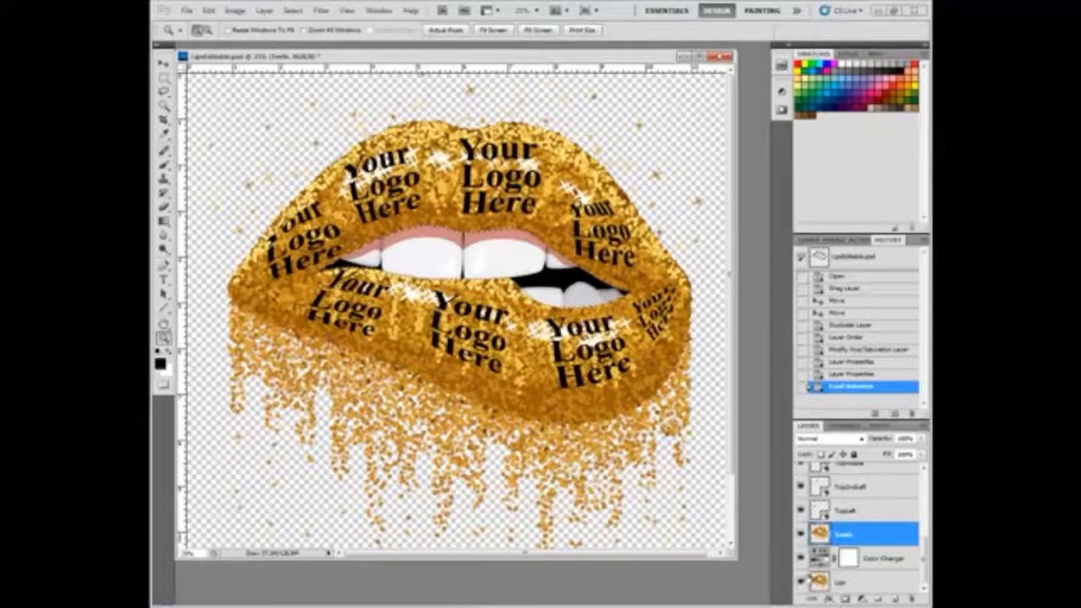
pyautogui.click(846, 598)
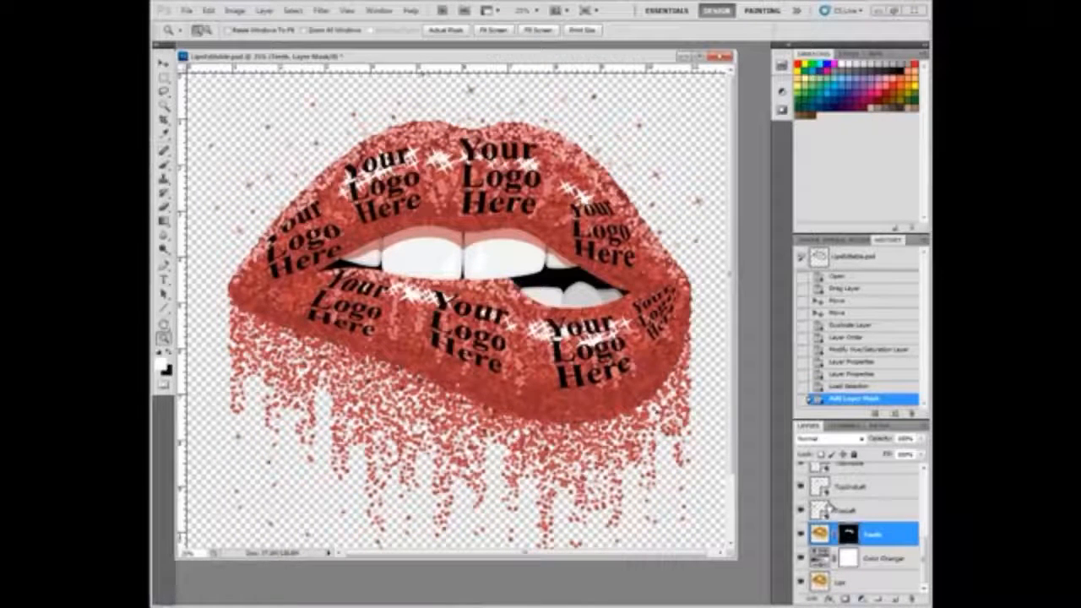
# Adjust the hue of the Color Changer's Hue/Saturation adjustment so the glitter lips are red.
pyautogui.click(820, 559)
pyautogui.moveTo(650, 158)
pyautogui.mouseDown()
pyautogui.moveTo(744, 159)
pyautogui.moveTo(650, 158)
pyautogui.mouseUp()
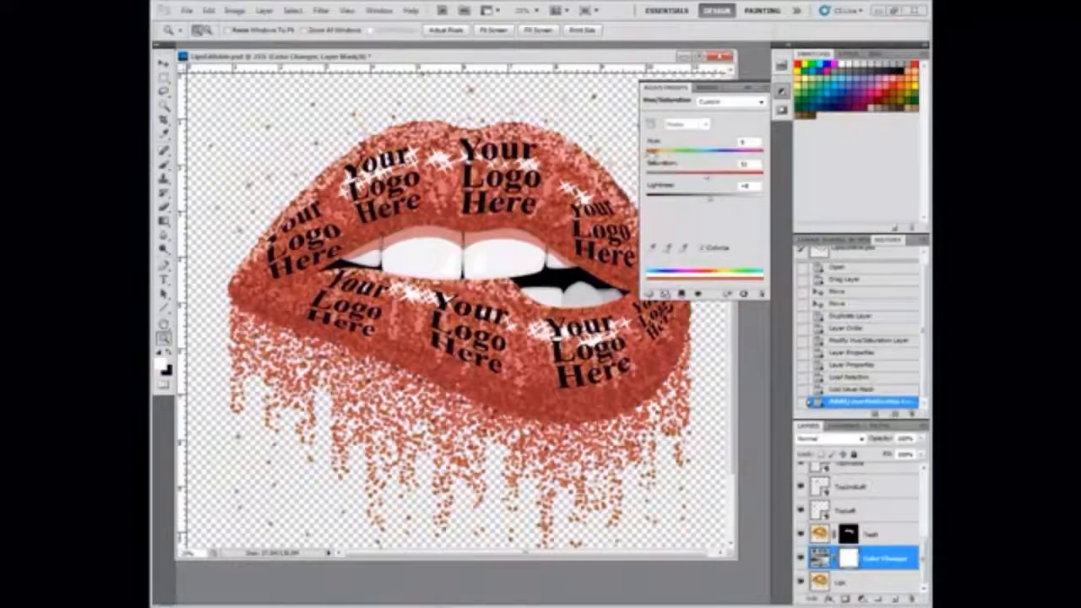
pyautogui.click(748, 90)
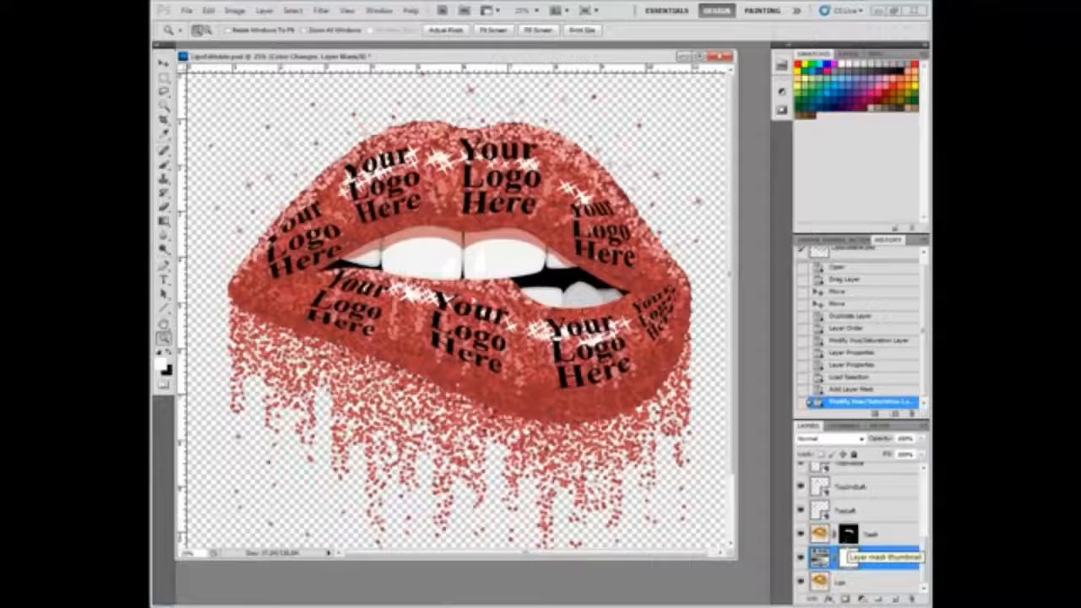
# Save the document as a new Photoshop file, LipsEditable2.psd, accepting the default format options.
pyautogui.click(186, 10)
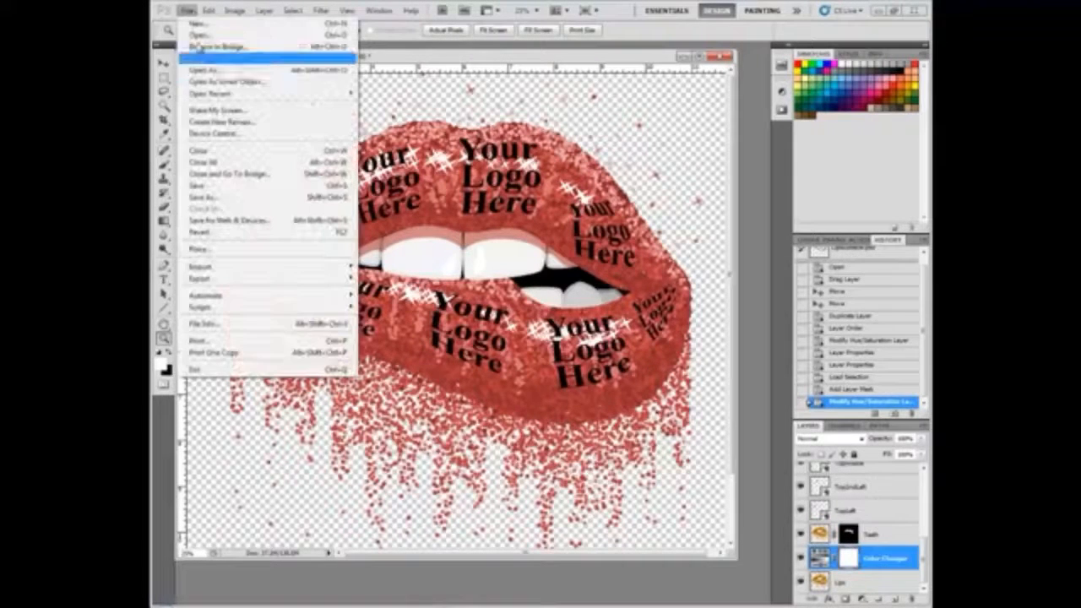
pyautogui.click(205, 199)
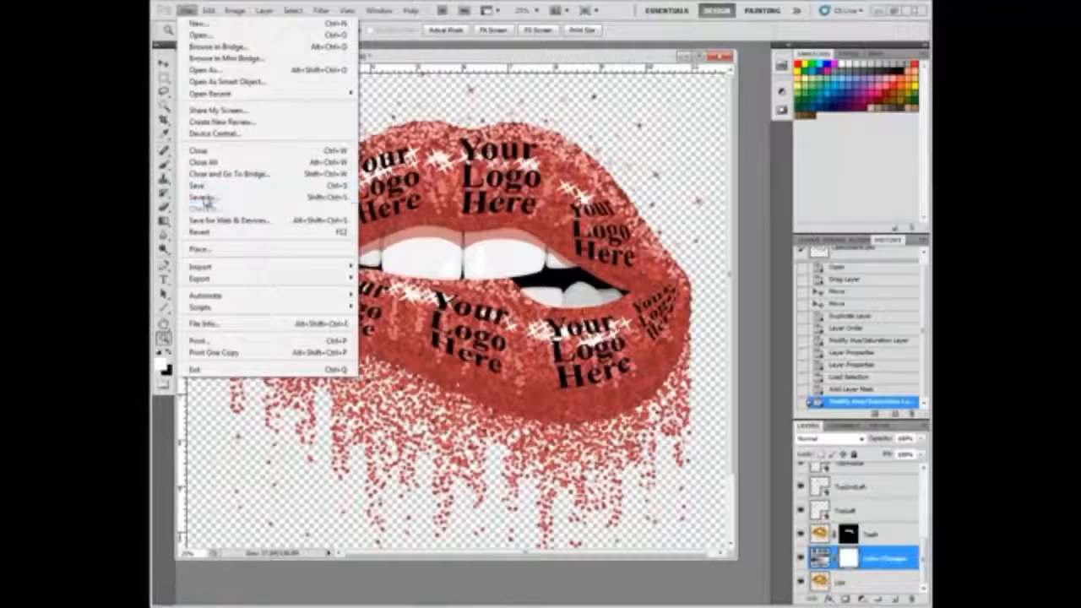
pyautogui.click(507, 439)
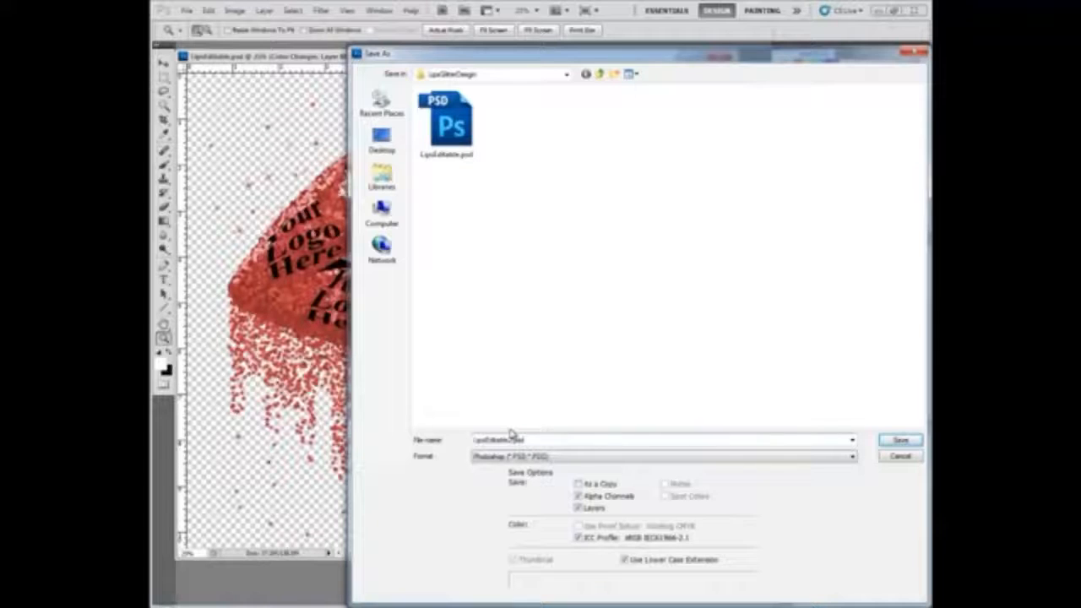
pyautogui.write('2')
pyautogui.click(900, 441)
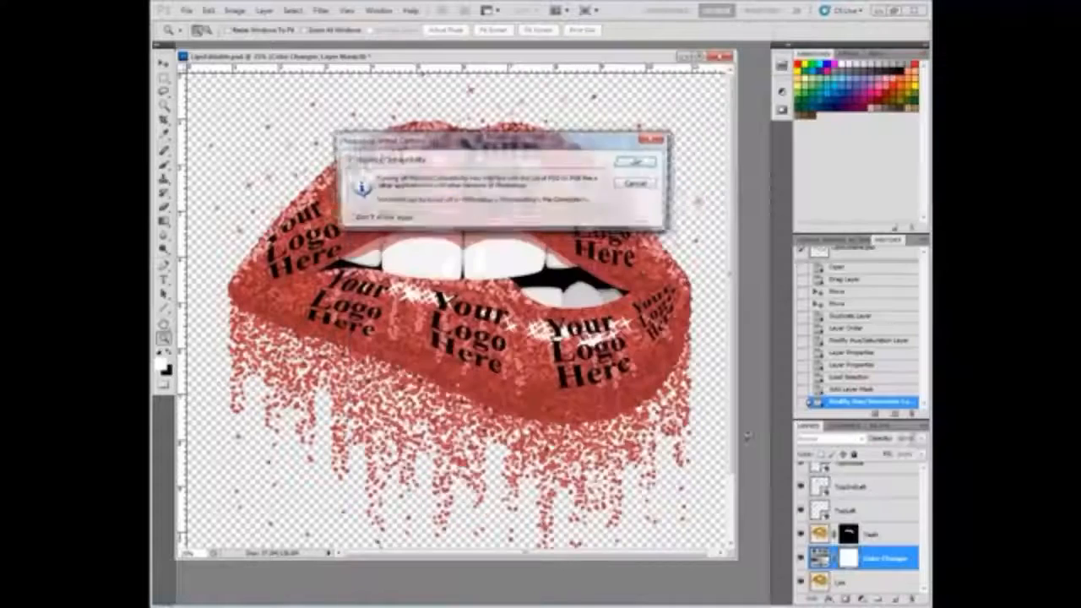
pyautogui.click(644, 164)
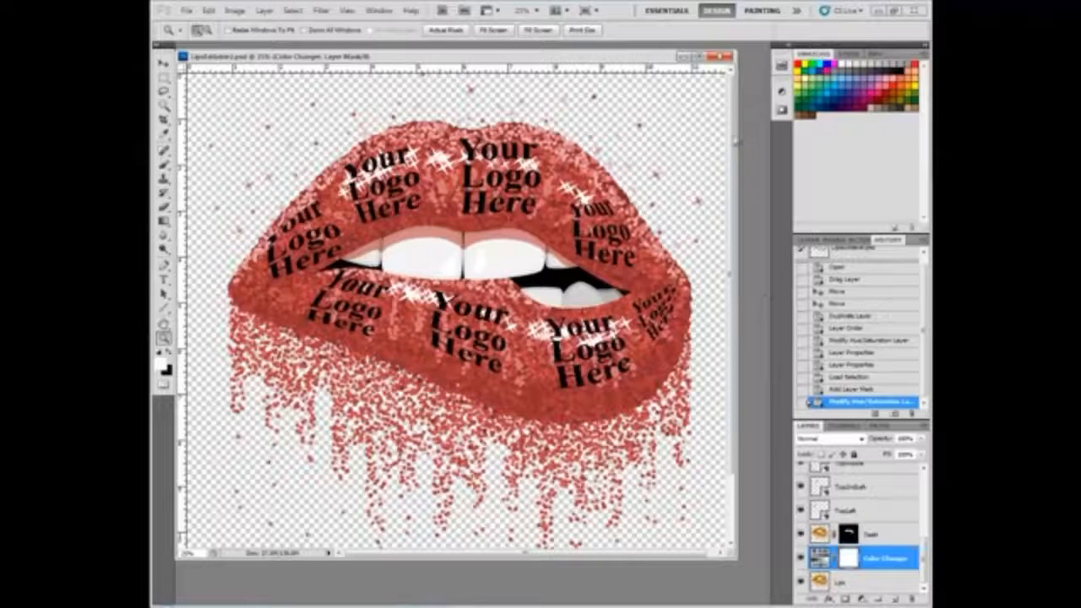
# Close the document and reopen LipsEditable2.psd from the LipsGlitterDesign folder.
pyautogui.click(719, 58)
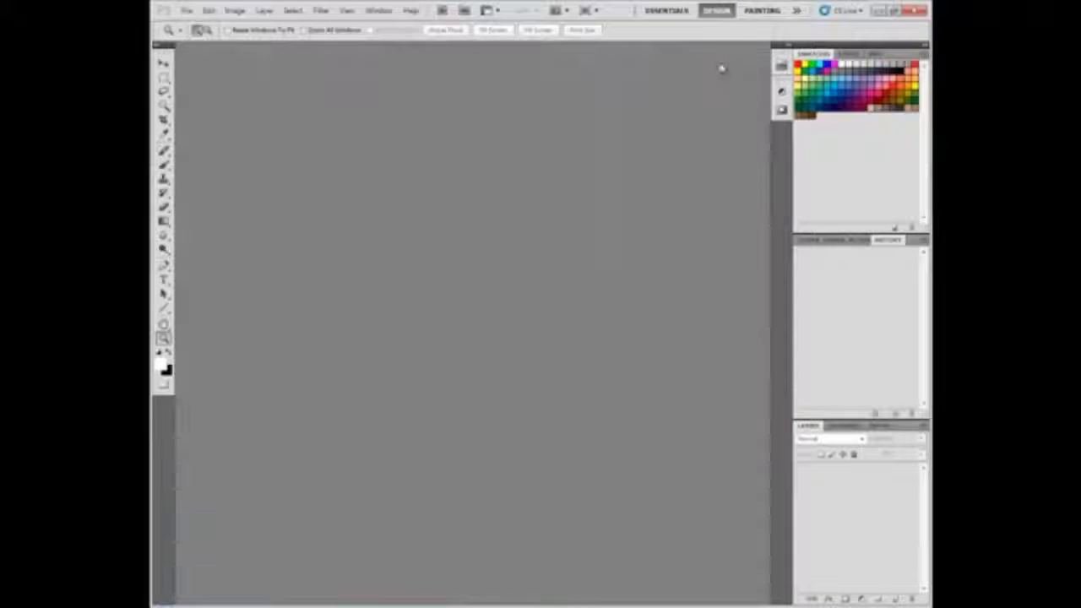
pyautogui.click(187, 10)
pyautogui.click(203, 36)
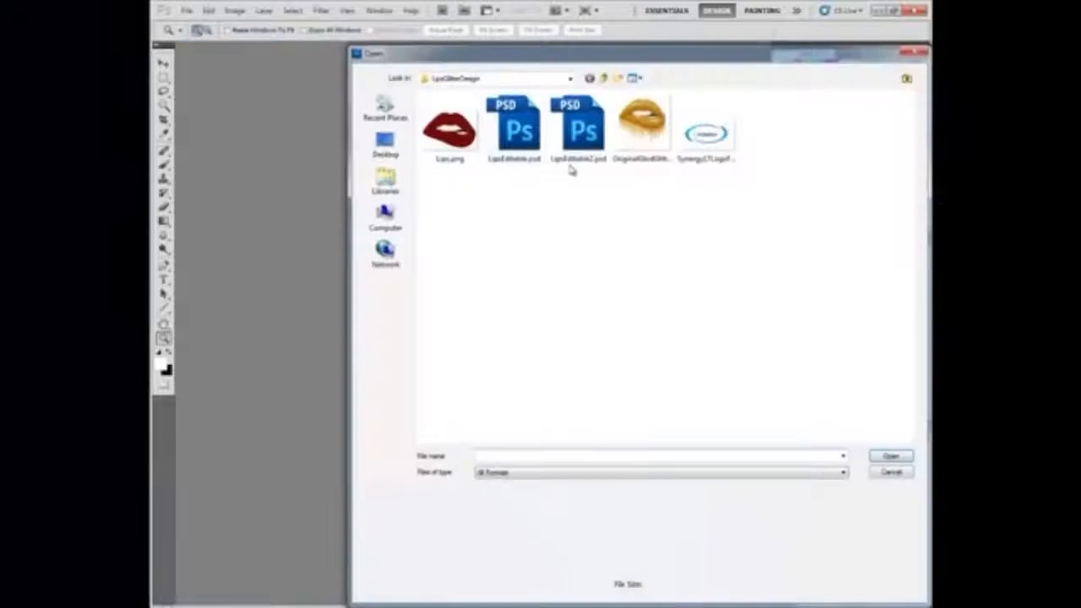
pyautogui.doubleClick(585, 143)
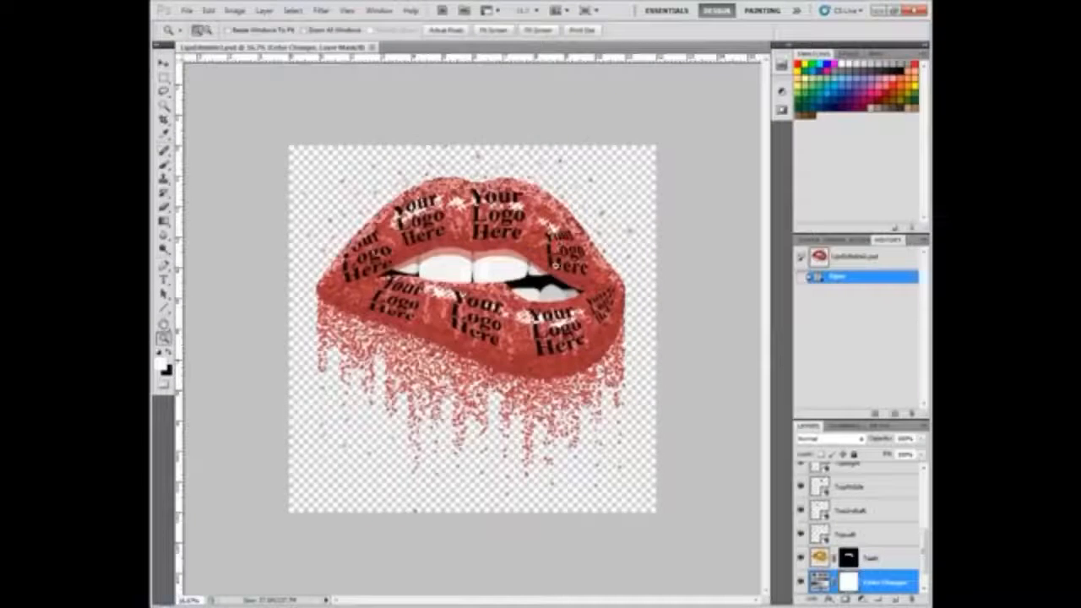
# Hide the Teeth and Lips layers so only the logo text shows, and select the BottomRight layer.
pyautogui.scroll(-1, 845, 561)
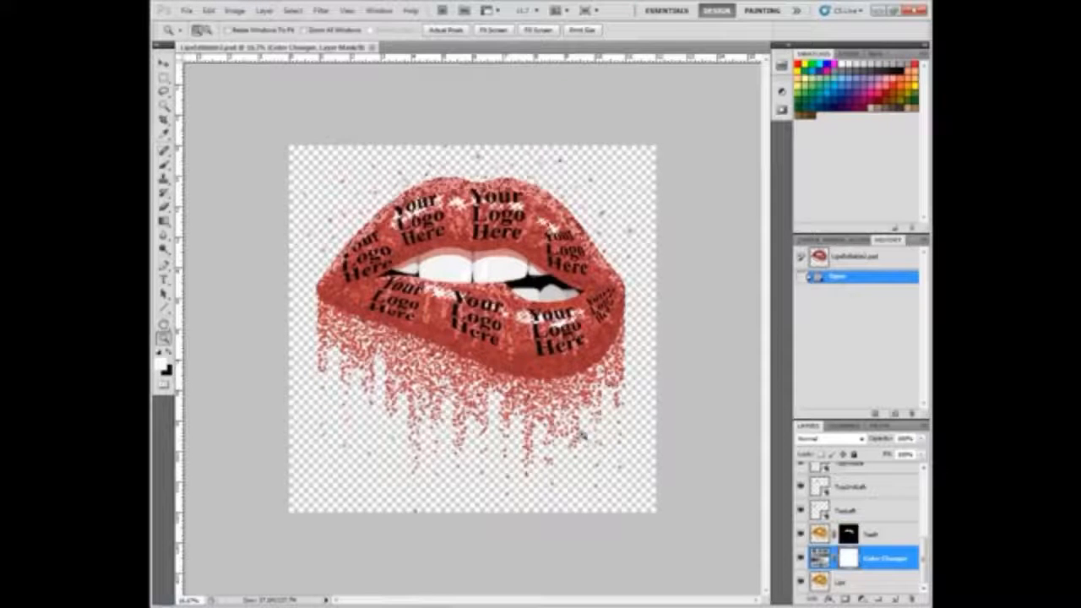
pyautogui.click(800, 534)
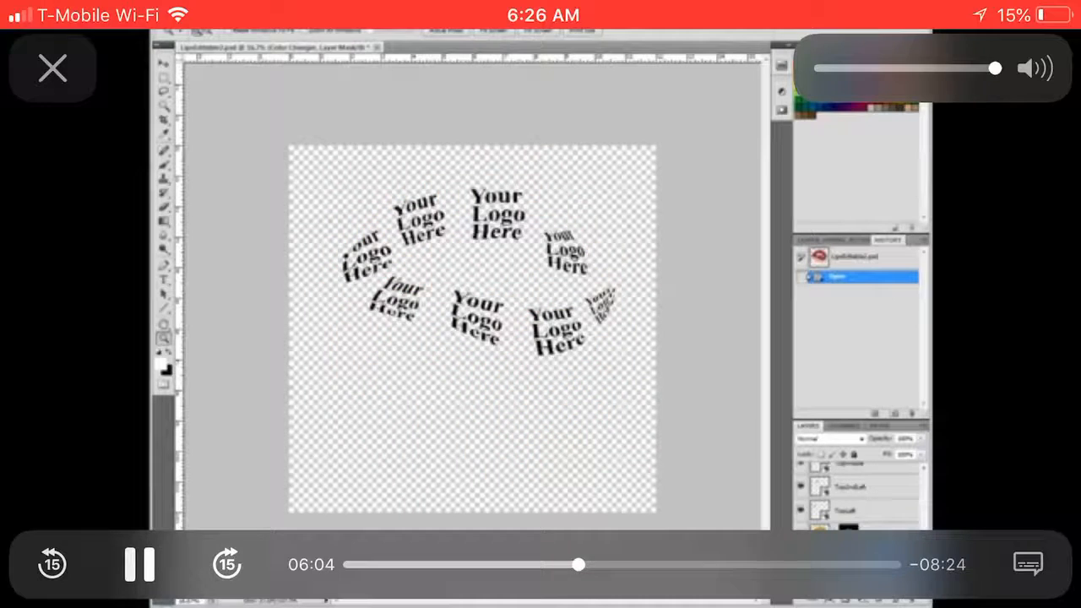
pyautogui.moveTo(923, 555); pyautogui.dragTo(923, 488)
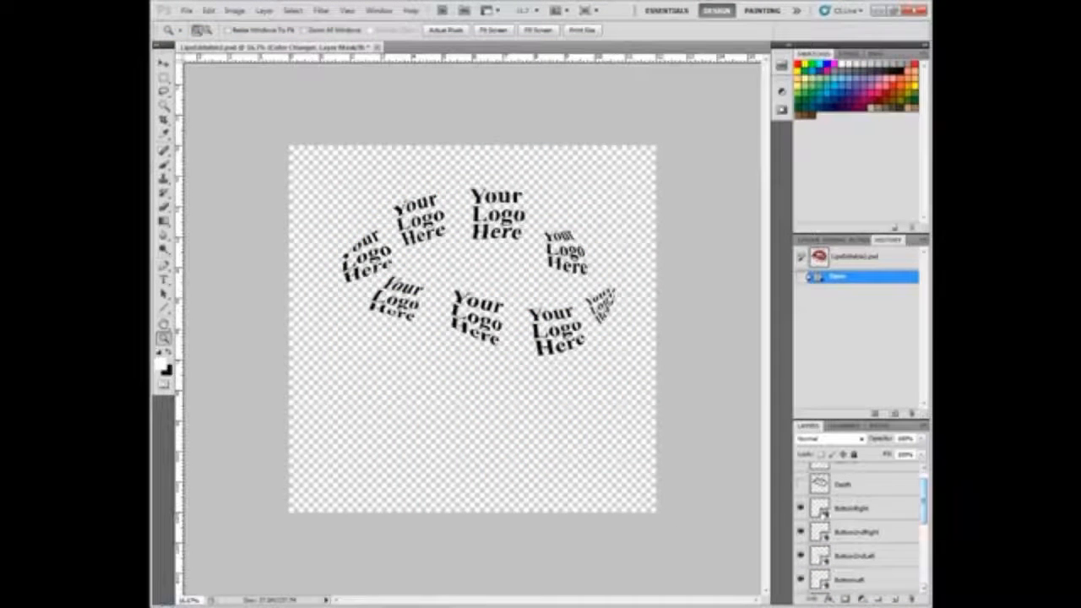
pyautogui.click(824, 511)
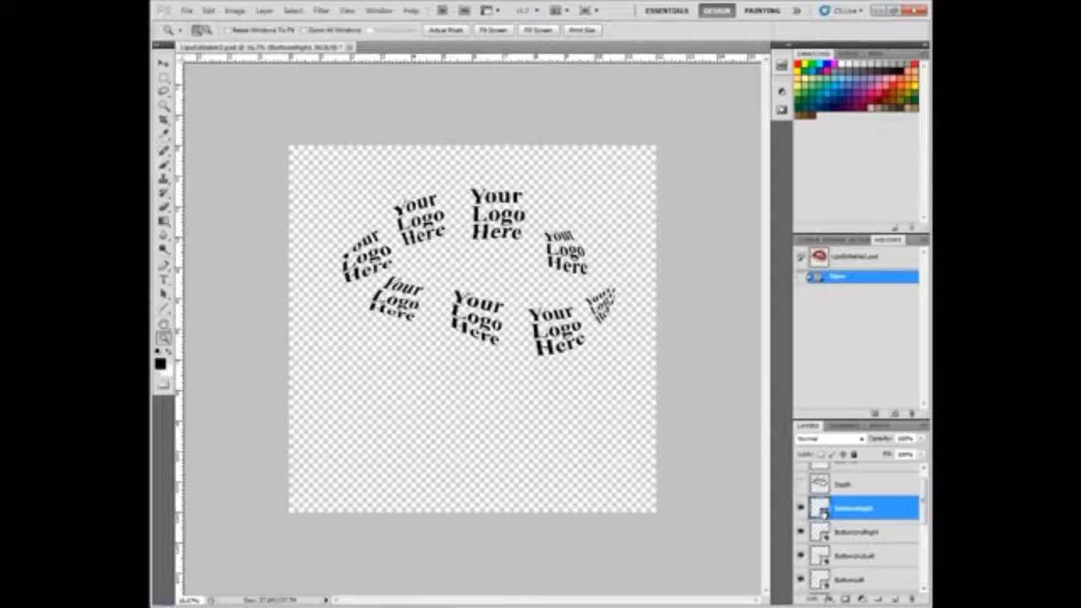
# Open the logo image Synergy17LogoFinal.png.
pyautogui.click(187, 10)
pyautogui.click(204, 34)
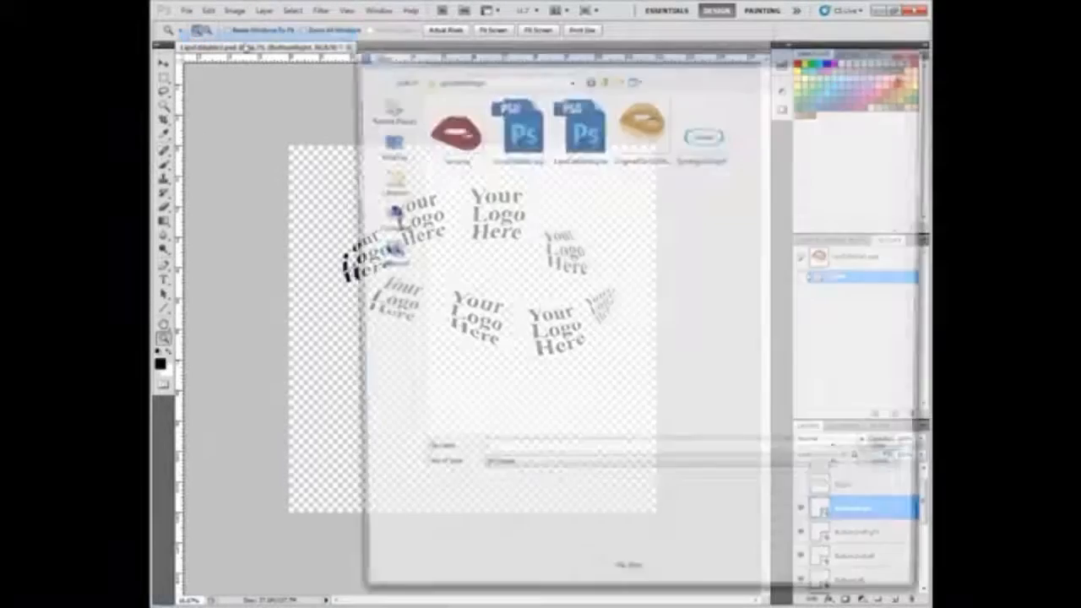
pyautogui.doubleClick(705, 139)
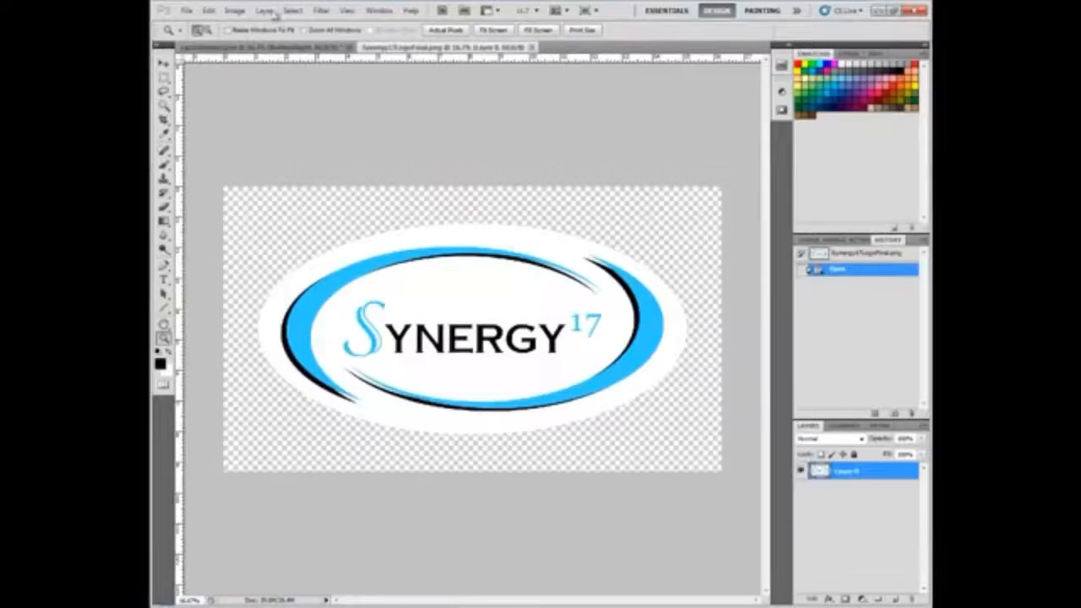
# Resize the Synergy logo image to a width of 2.5 inches at a resolution of 300 pixels/inch.
pyautogui.click(235, 10)
pyautogui.click(256, 100)
pyautogui.moveTo(618, 141); pyautogui.dragTo(531, 140)
pyautogui.write('2')
pyautogui.moveTo(618, 177); pyautogui.dragTo(544, 177)
pyautogui.write('300')
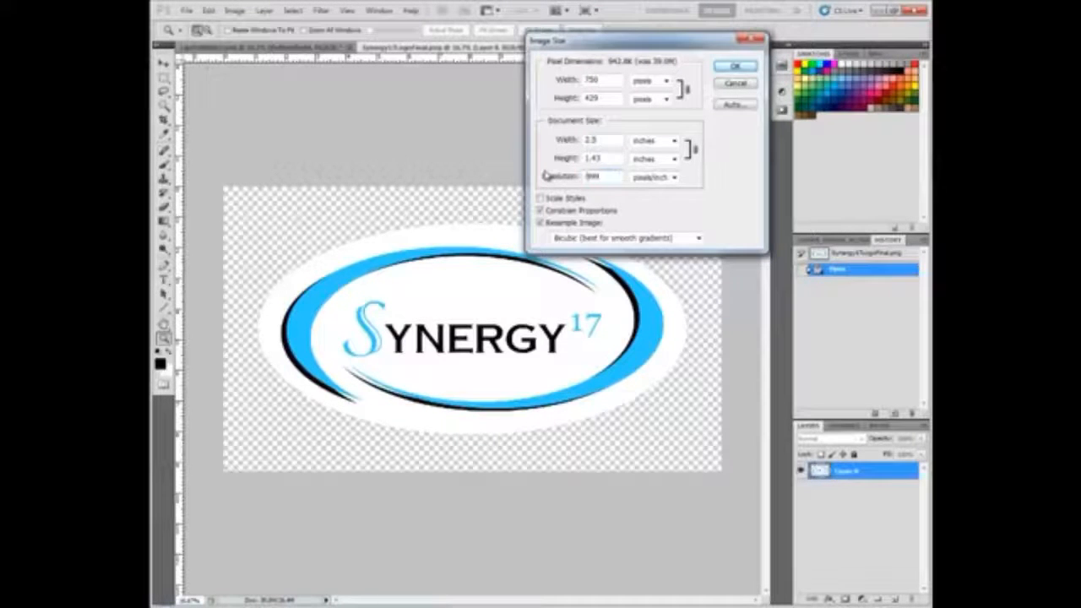
pyautogui.click(735, 66)
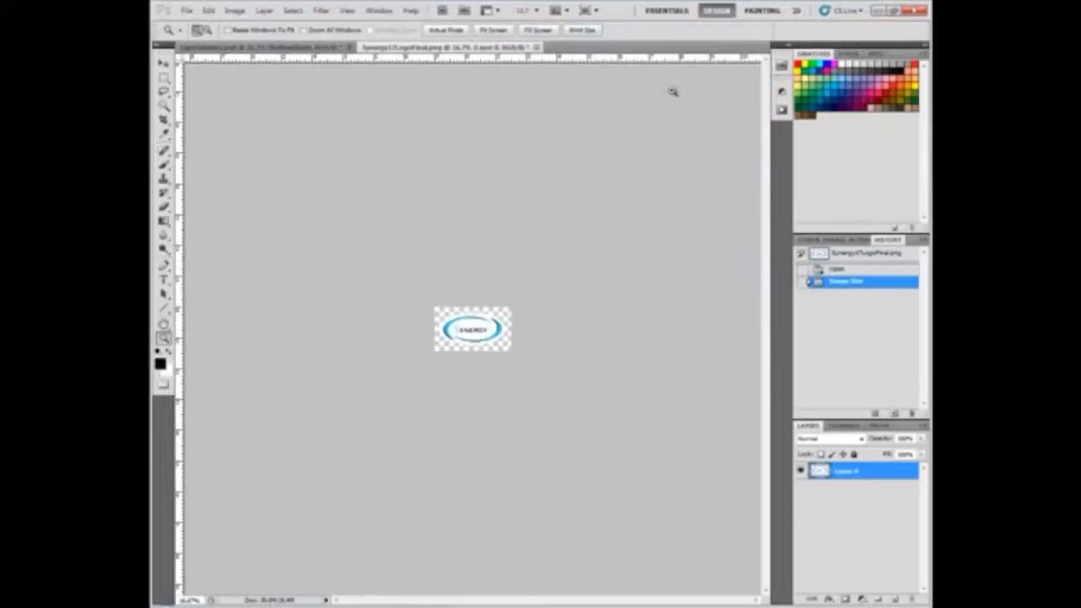
# Float both documents in separate windows and place the logo window clear of the lips template.
pyautogui.click(474, 338)
pyautogui.click(473, 336)
pyautogui.click(380, 10)
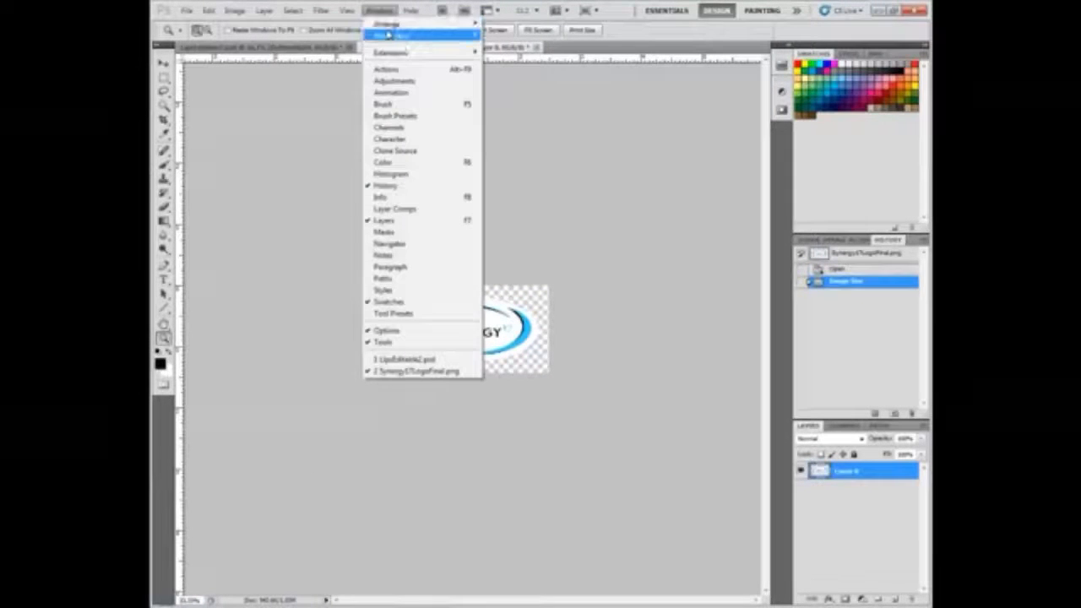
pyautogui.moveTo(395, 24)
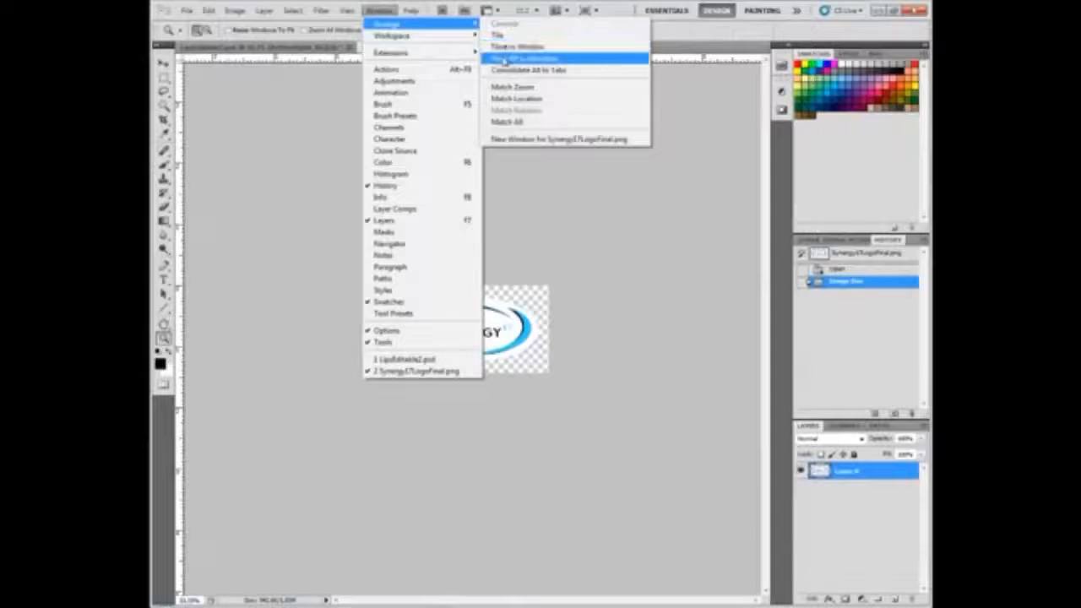
pyautogui.click(523, 57)
pyautogui.moveTo(283, 68); pyautogui.dragTo(672, 437)
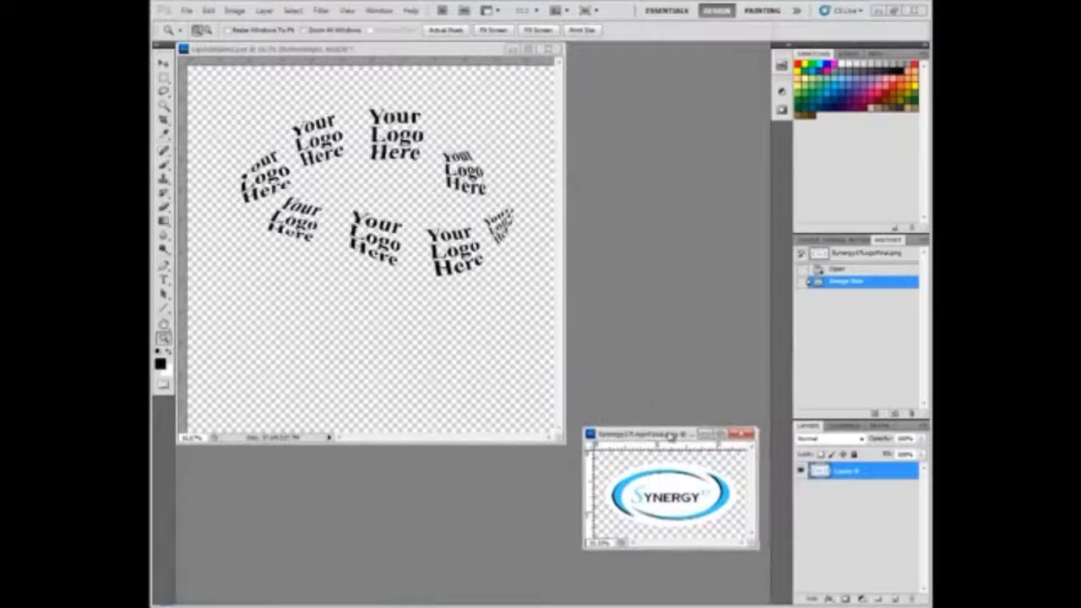
# In the lips template, toggle the BottomRight and Bottom2ndRight layers off and on to identify which logo each one holds.
pyautogui.click(419, 61)
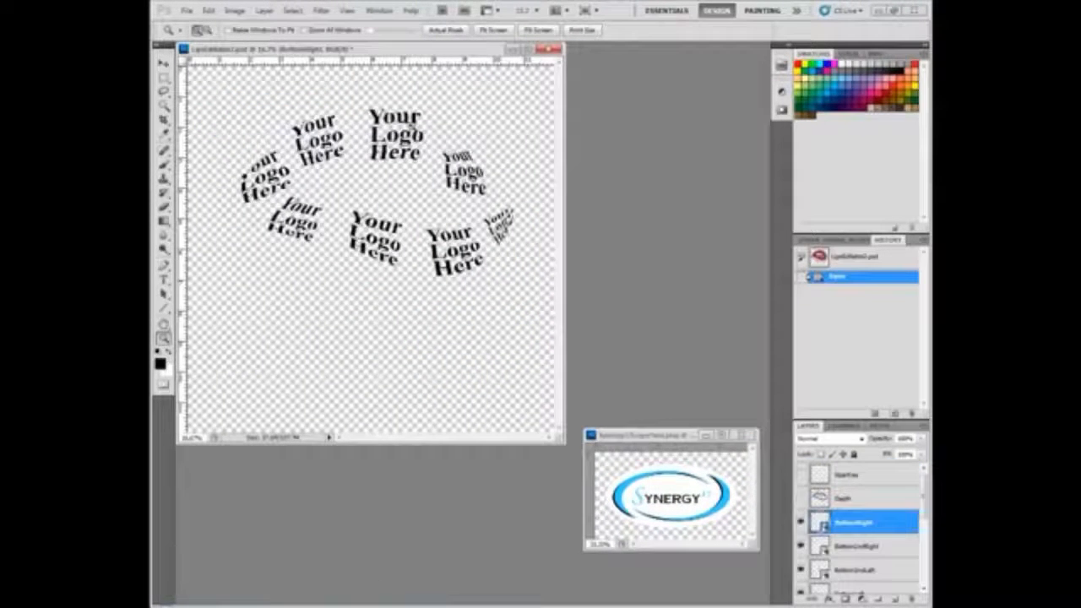
pyautogui.scroll(-1, 878, 520)
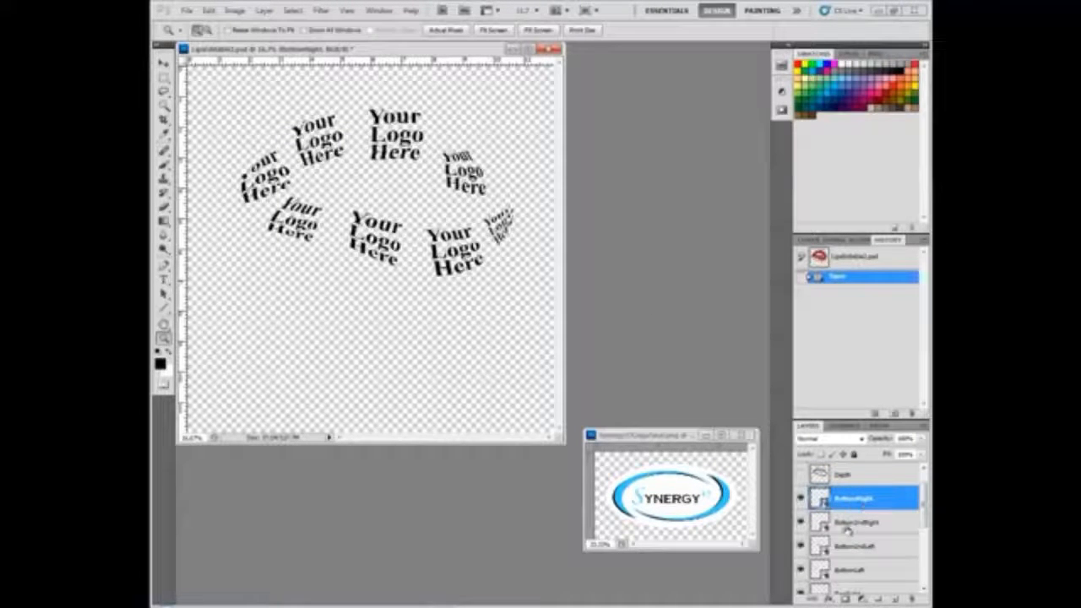
pyautogui.click(801, 498)
pyautogui.click(800, 498)
pyautogui.click(801, 522)
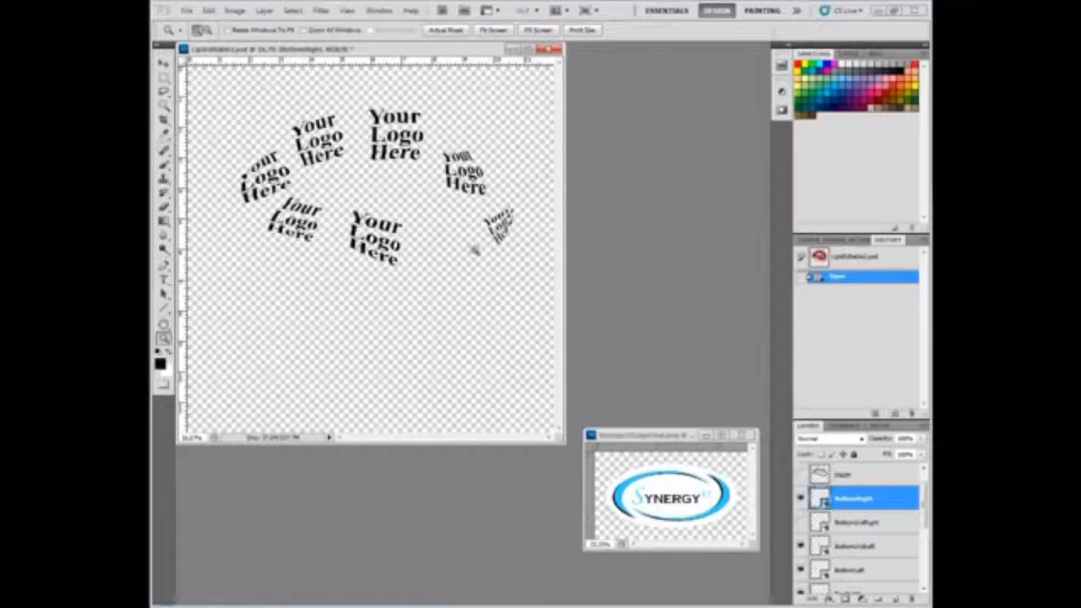
pyautogui.click(799, 522)
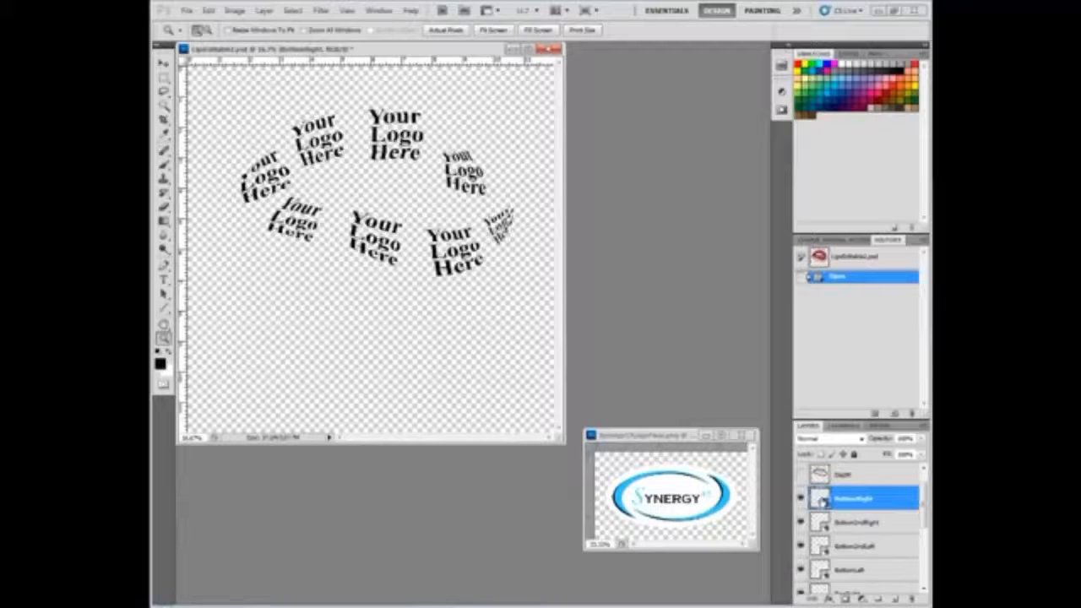
# Open the BottomRight smart object's contents and check its placeholder text layer by hiding it and showing it again.
pyautogui.doubleClick(820, 498)
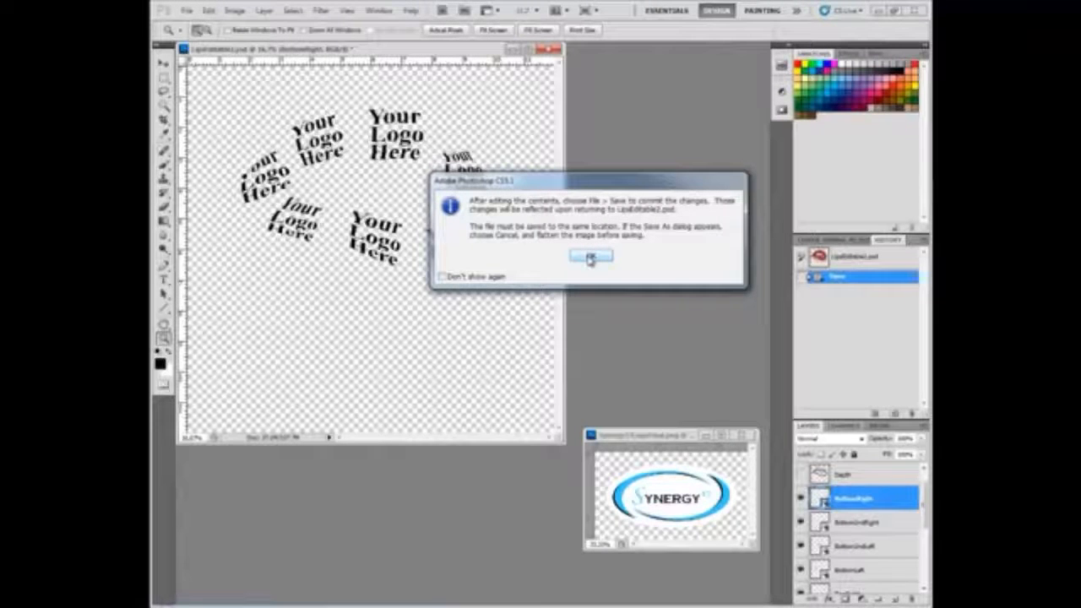
pyautogui.click(589, 259)
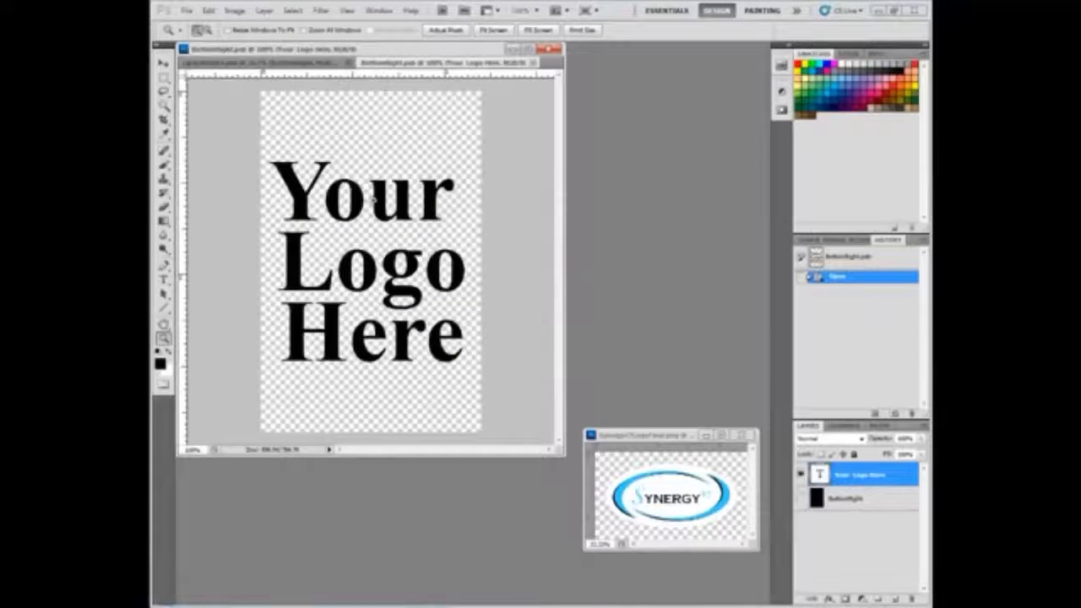
pyautogui.click(802, 475)
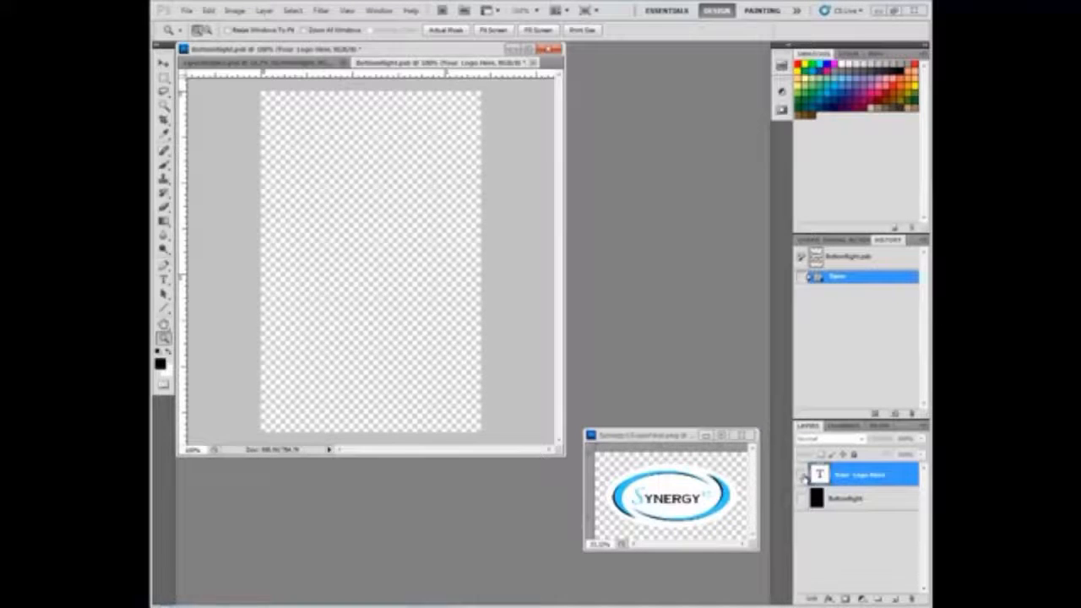
pyautogui.click(801, 476)
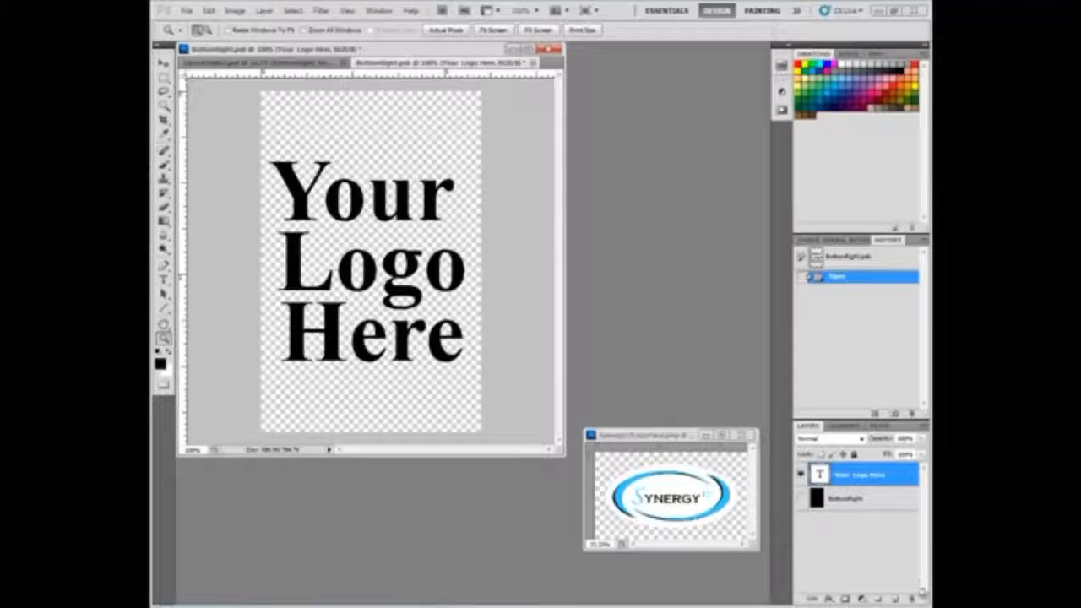
# Copy the Synergy logo layer into the BottomRight smart object document, over the placeholder text.
pyautogui.click(699, 443)
pyautogui.moveTo(806, 477); pyautogui.dragTo(434, 296)
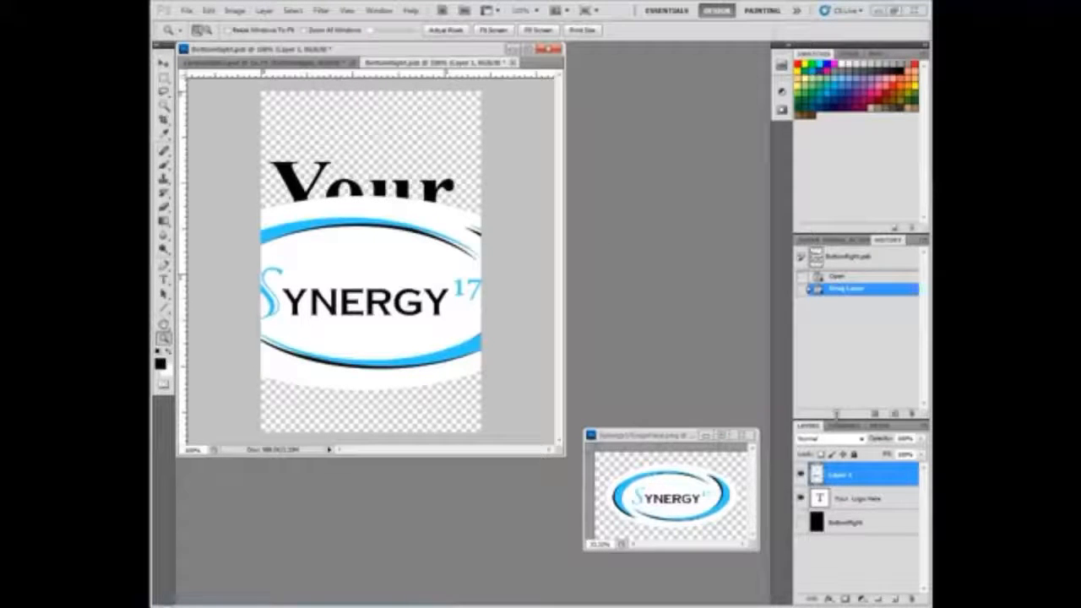
# Hide the placeholder text layer in the BottomRight document and scale the Synergy logo down to span the canvas width.
pyautogui.click(800, 499)
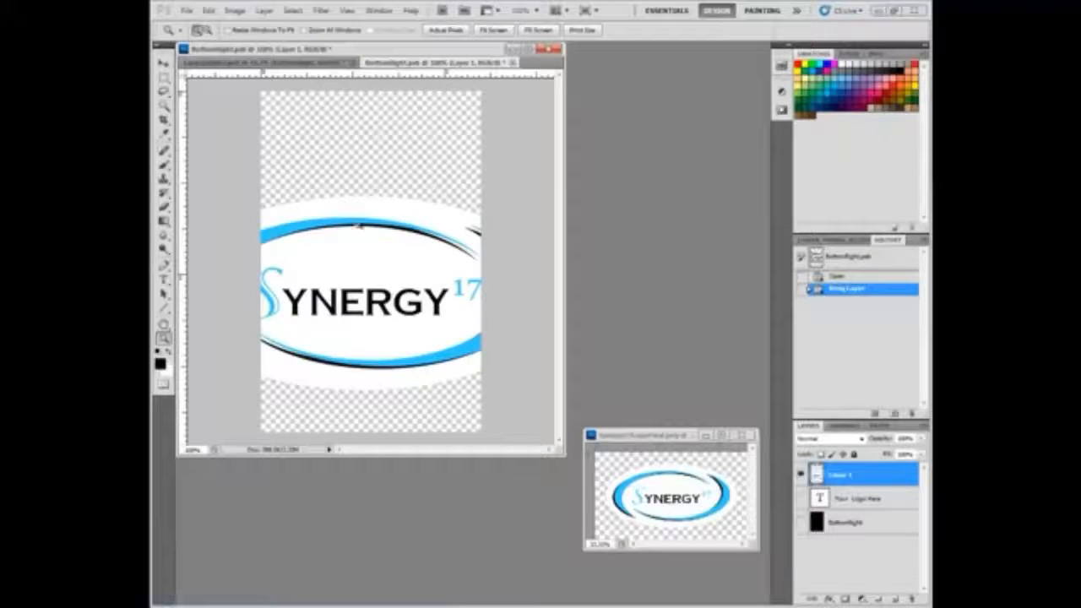
pyautogui.click(164, 63)
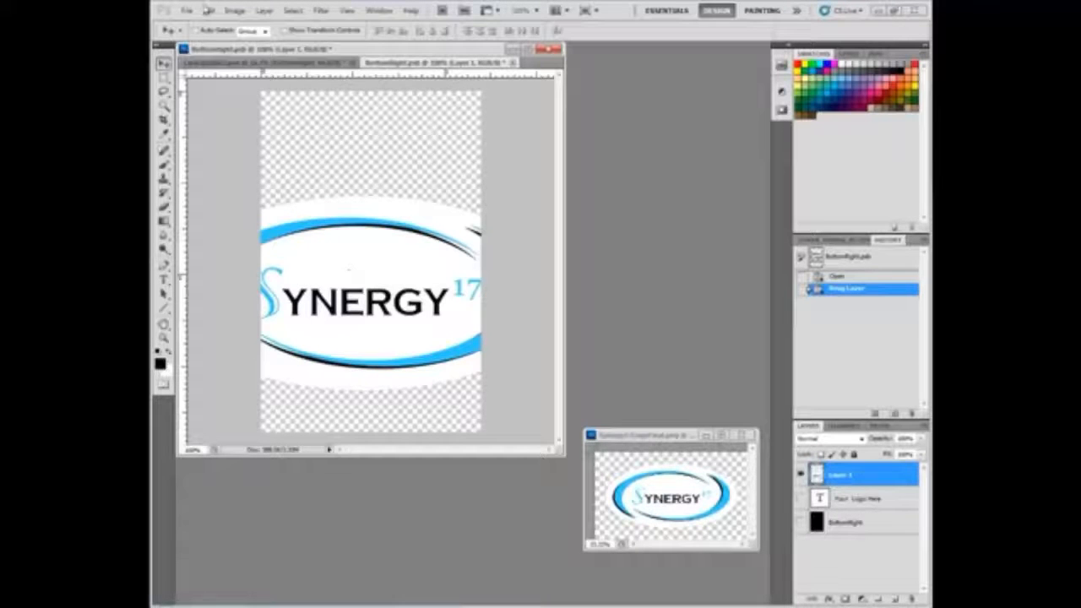
pyautogui.click(207, 11)
pyautogui.moveTo(319, 260)
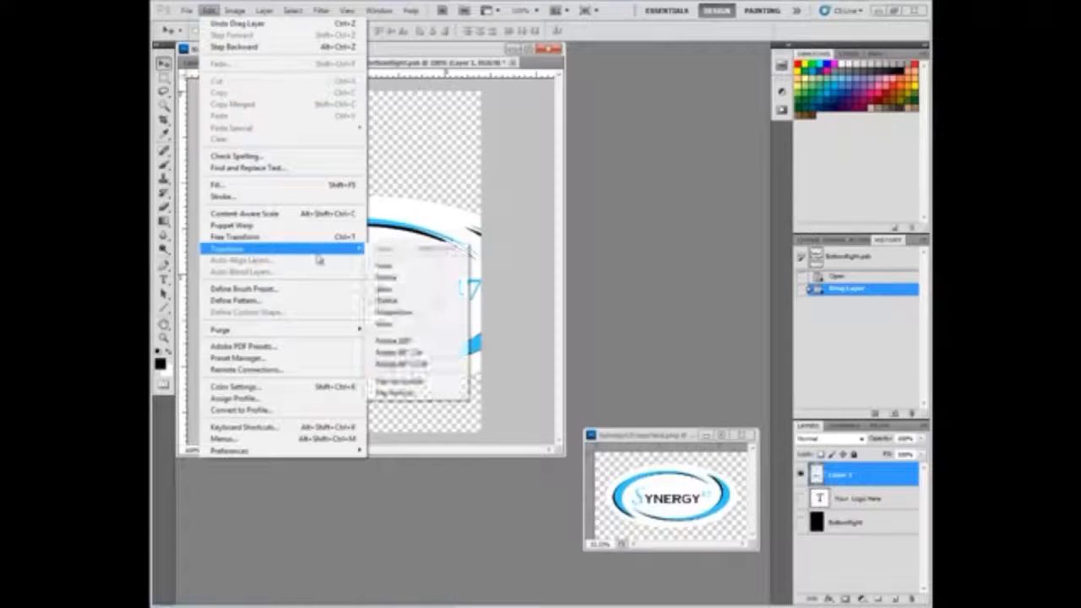
pyautogui.click(385, 265)
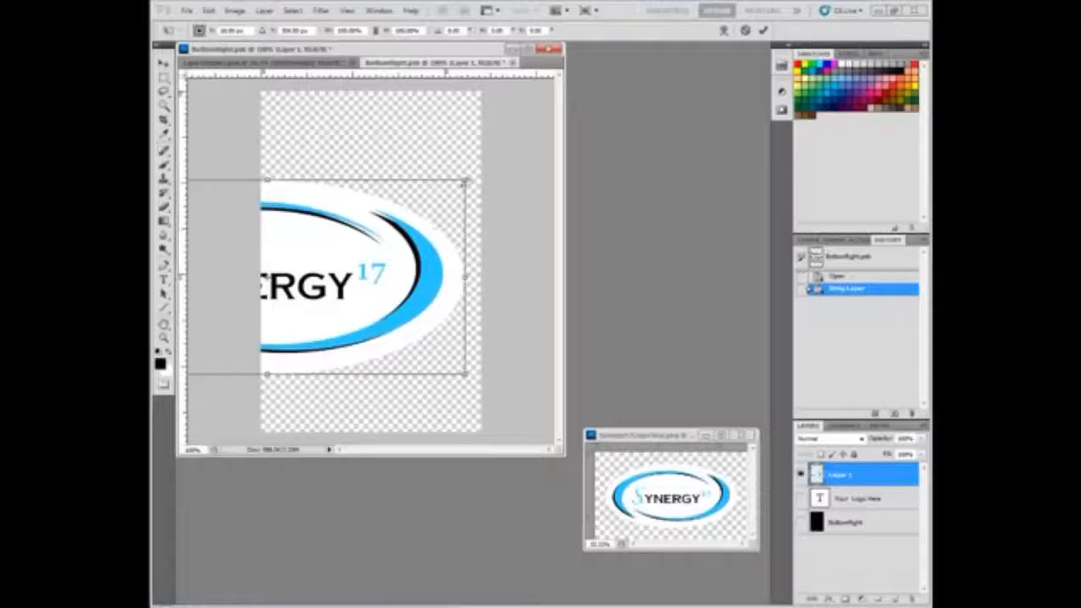
pyautogui.moveTo(347, 227); pyautogui.dragTo(290, 260)
pyautogui.moveTo(250, 290); pyautogui.dragTo(443, 223)
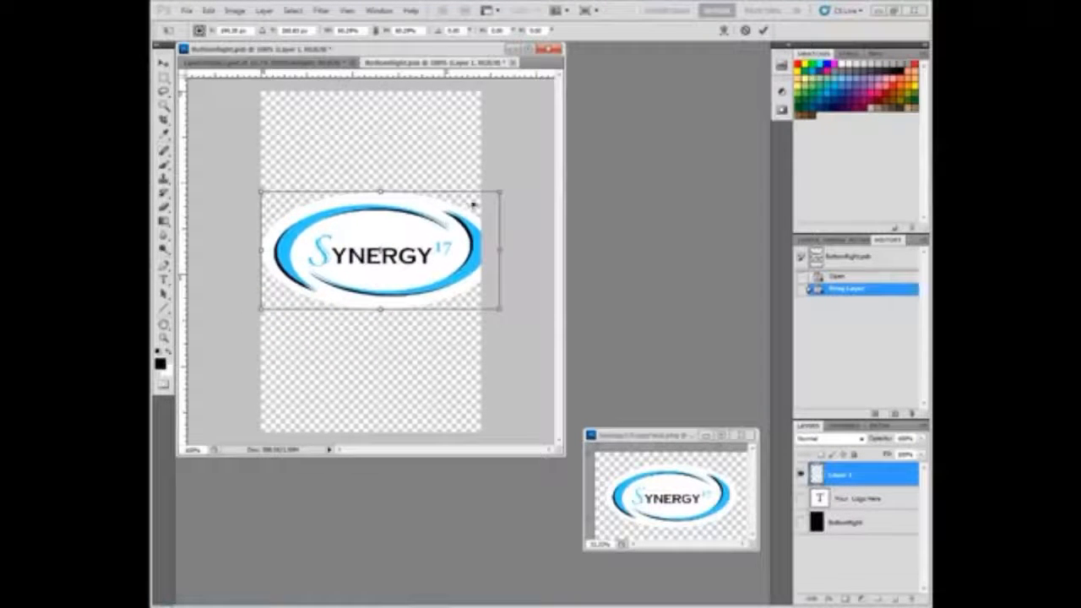
pyautogui.moveTo(499, 192); pyautogui.dragTo(481, 202)
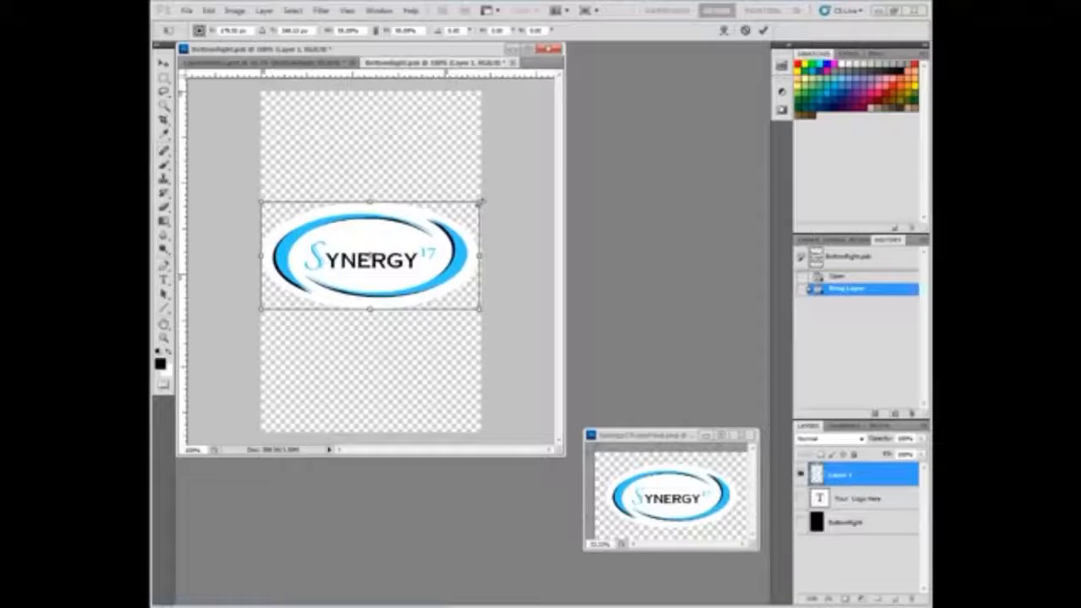
pyautogui.press('Return')
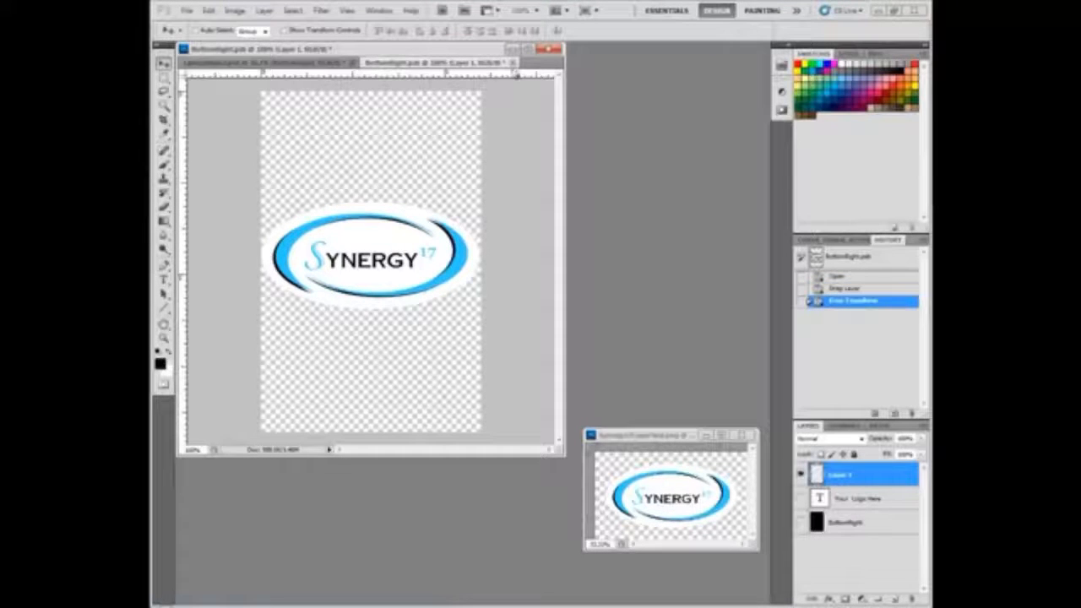
# Save and close the BottomRight smart object's contents to update the lips template.
pyautogui.click(513, 64)
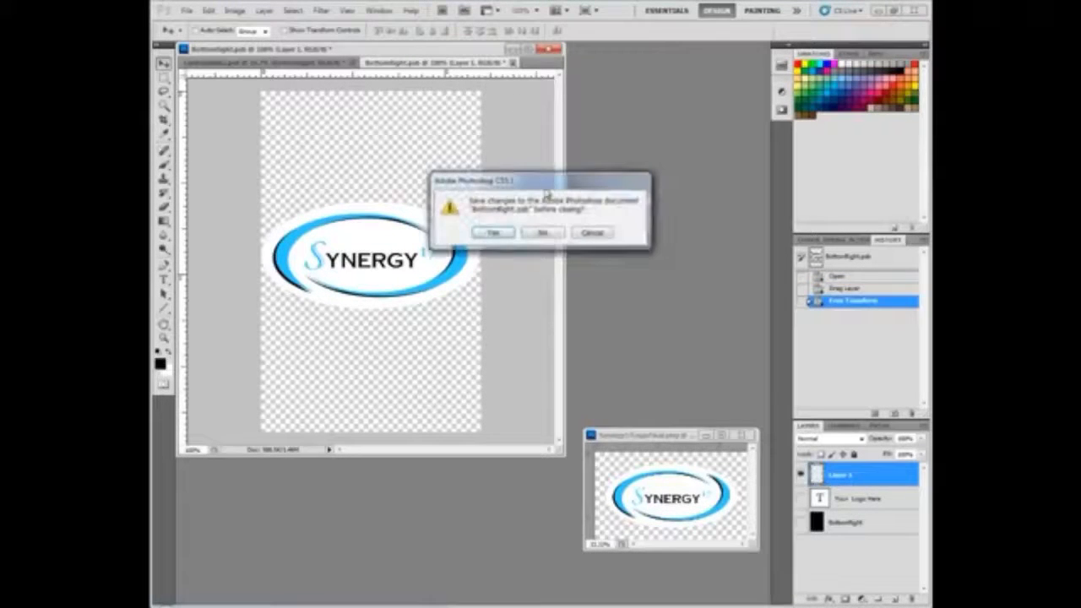
pyautogui.click(494, 233)
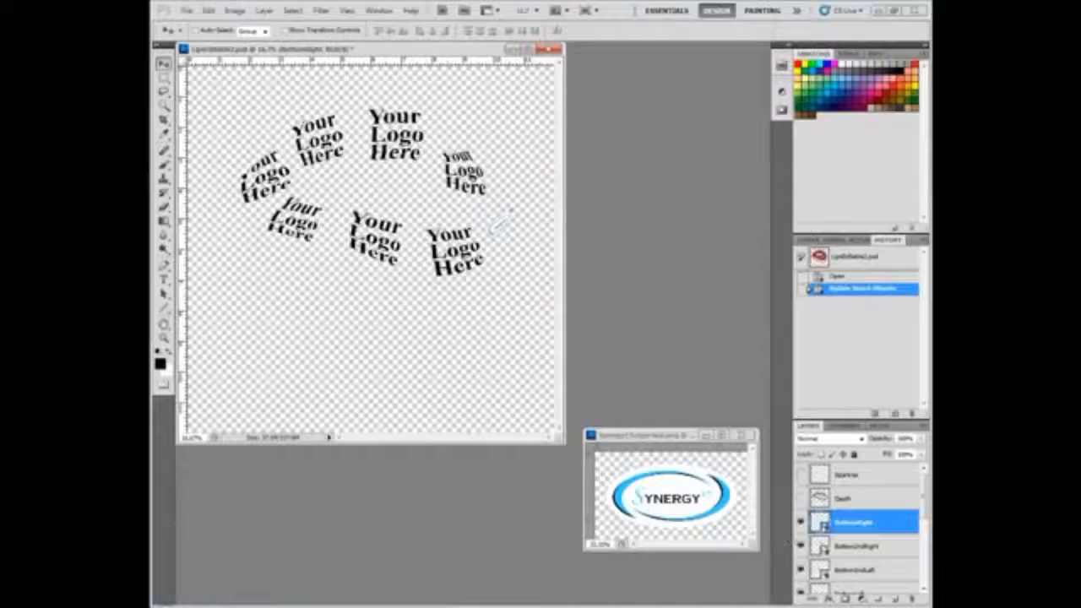
# In the Bottom2ndRight smart object's contents, hide the placeholder text layer and copy in the Synergy logo layer.
pyautogui.doubleClick(821, 546)
pyautogui.click(591, 257)
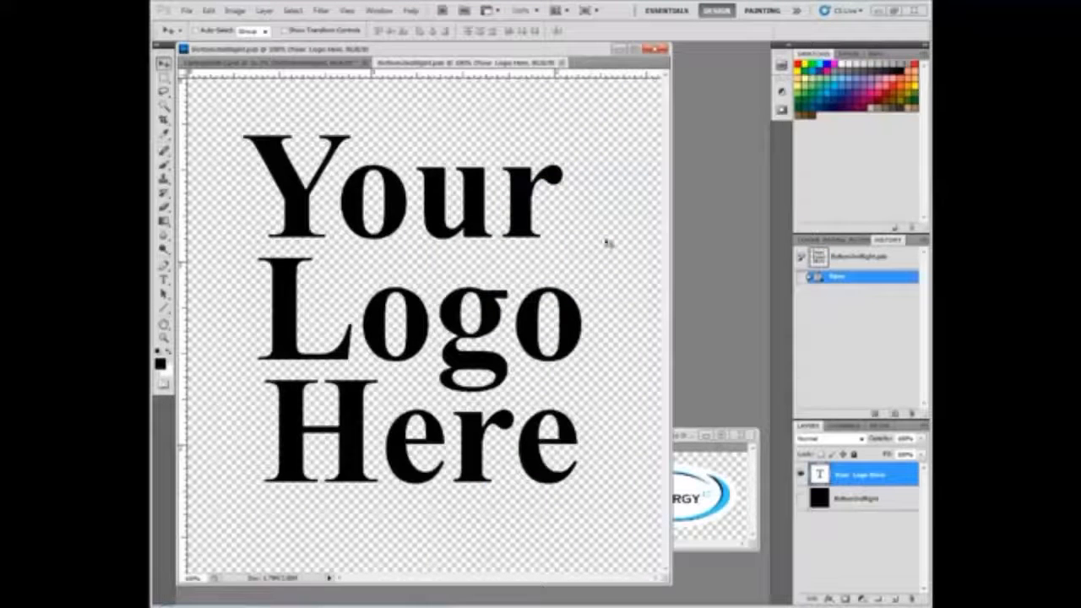
pyautogui.click(801, 474)
pyautogui.click(701, 436)
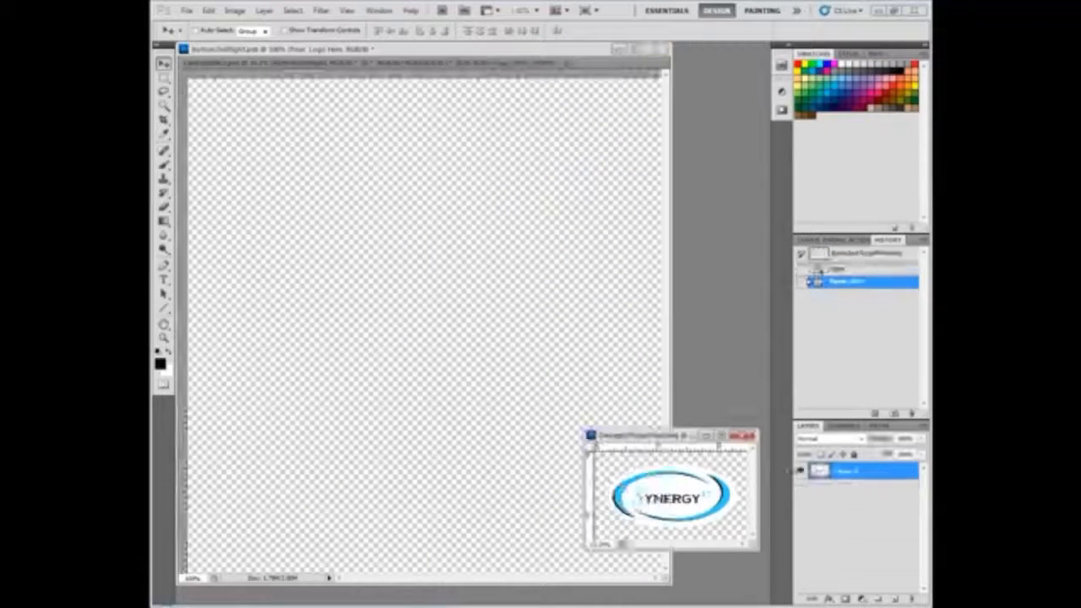
pyautogui.moveTo(819, 471); pyautogui.dragTo(395, 310)
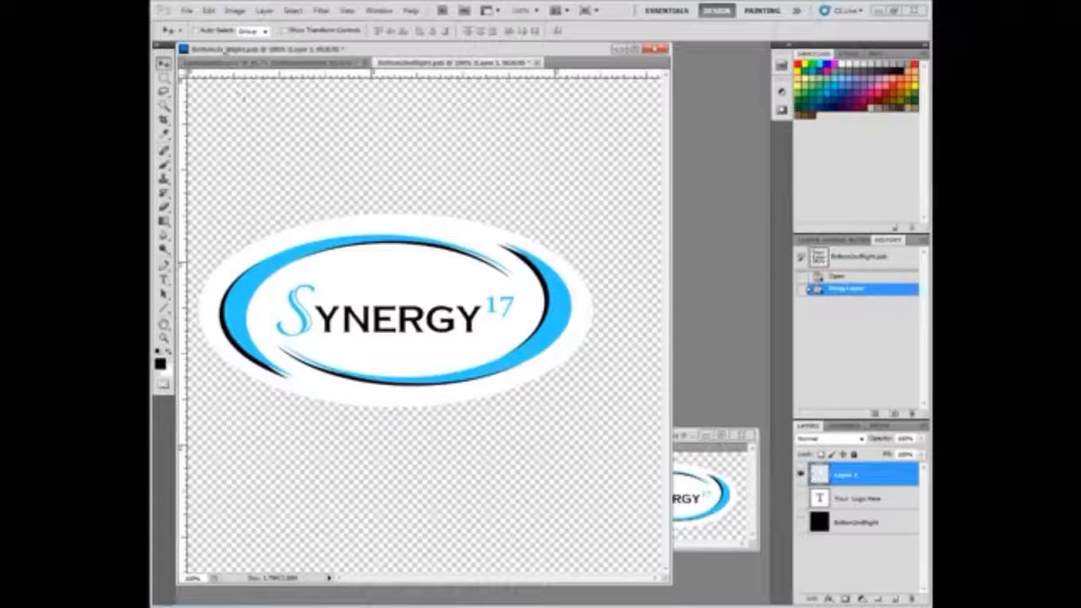
# Scale the Synergy logo up to about 117% to span the Bottom2ndRight canvas, and save and close the document.
pyautogui.click(207, 10)
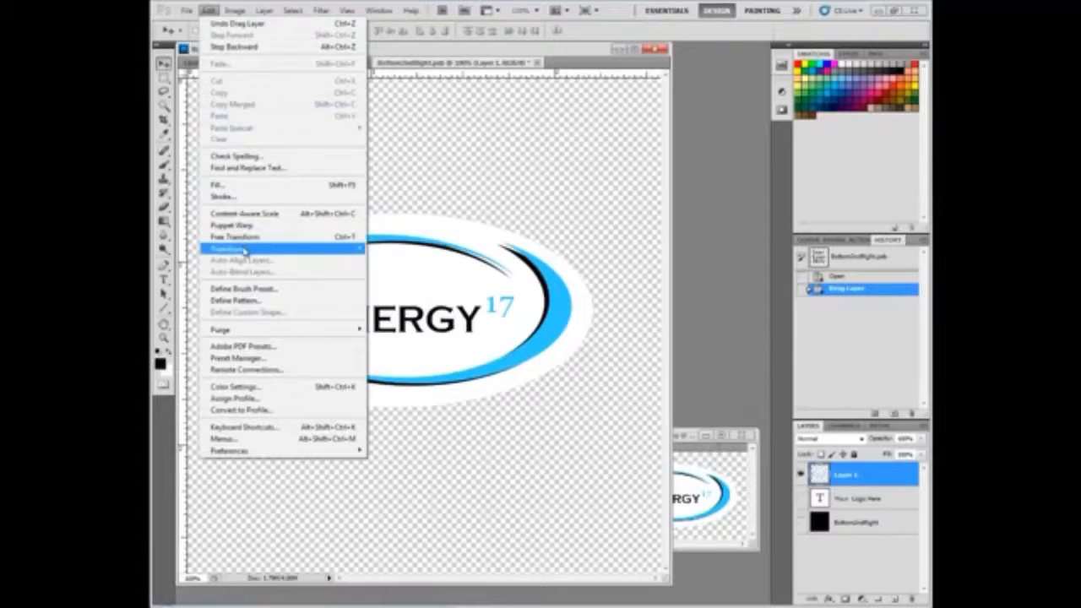
pyautogui.moveTo(245, 250)
pyautogui.click(384, 269)
pyautogui.moveTo(594, 213)
pyautogui.mouseDown()
pyautogui.moveTo(654, 162)
pyautogui.moveTo(605, 217)
pyautogui.mouseUp()
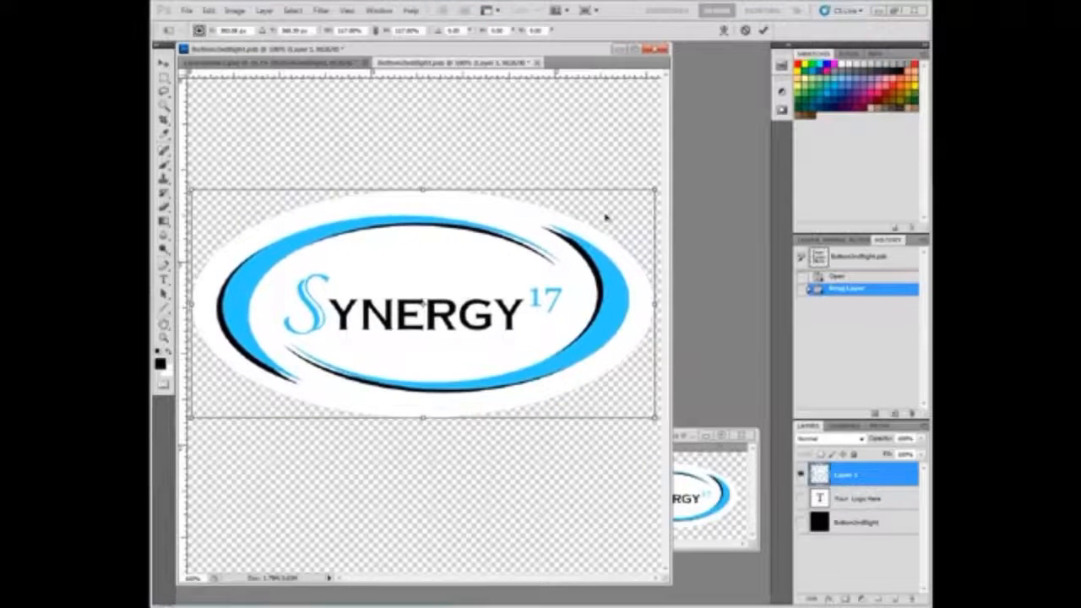
pyautogui.press('Return')
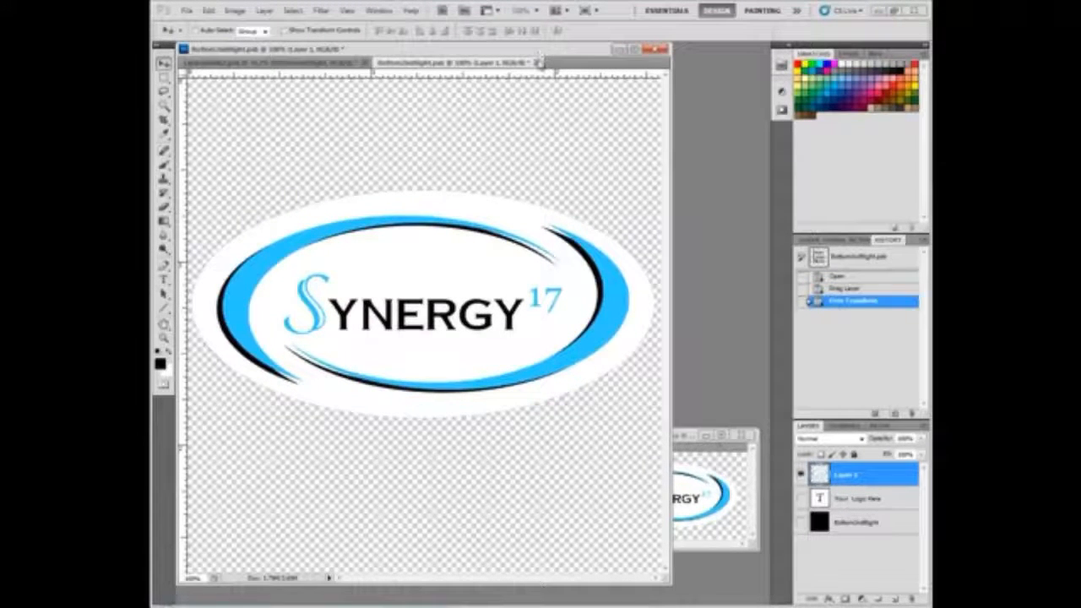
pyautogui.click(539, 62)
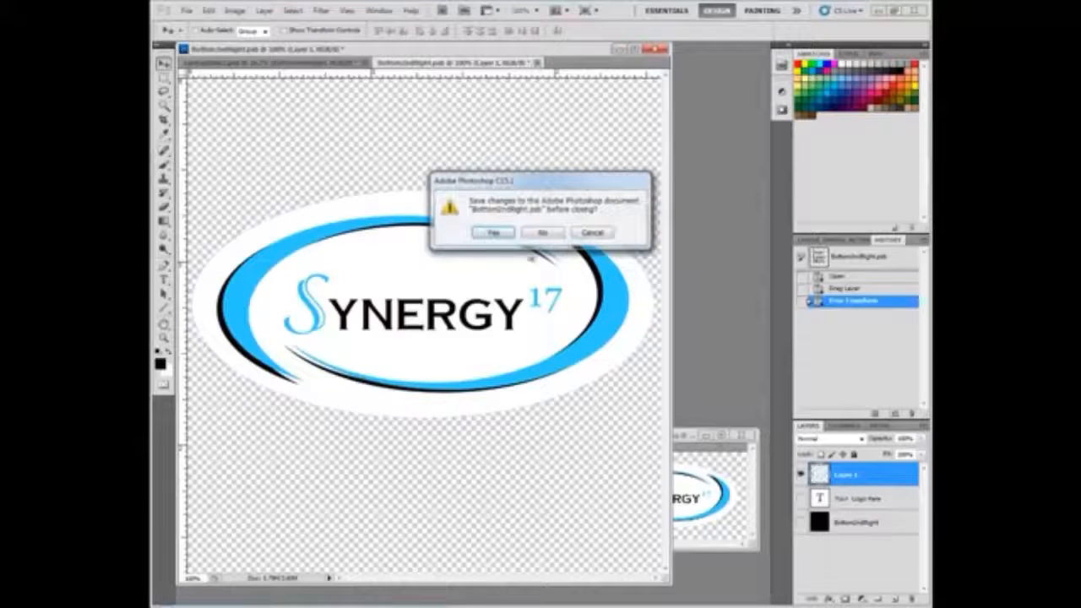
pyautogui.click(504, 235)
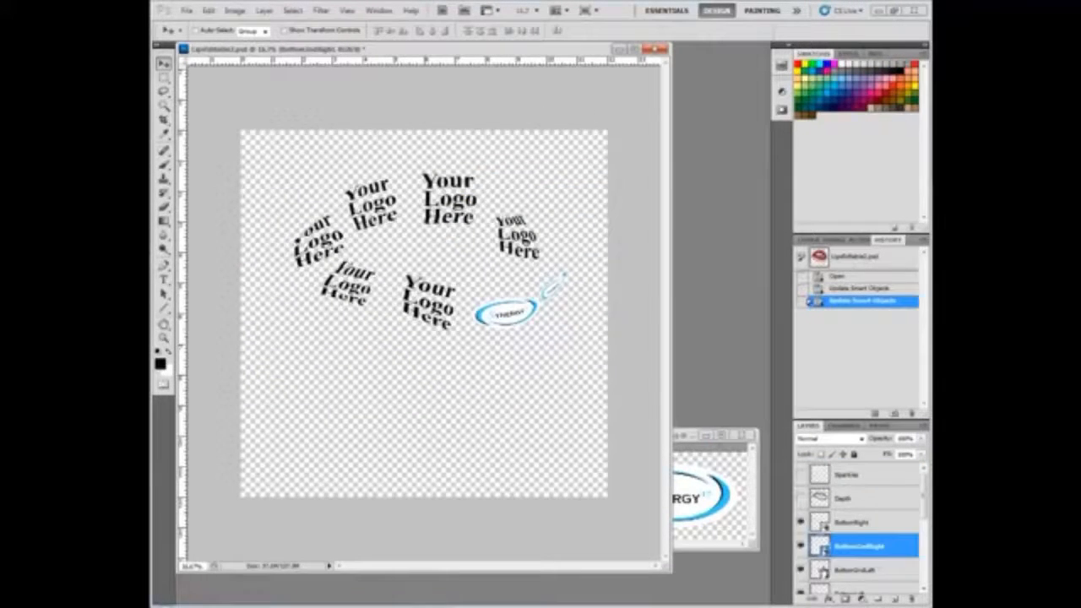
# In the Bottom2ndLeft smart object's contents, hide the placeholder text layer and copy in the Synergy logo layer.
pyautogui.doubleClick(819, 546)
pyautogui.click(593, 257)
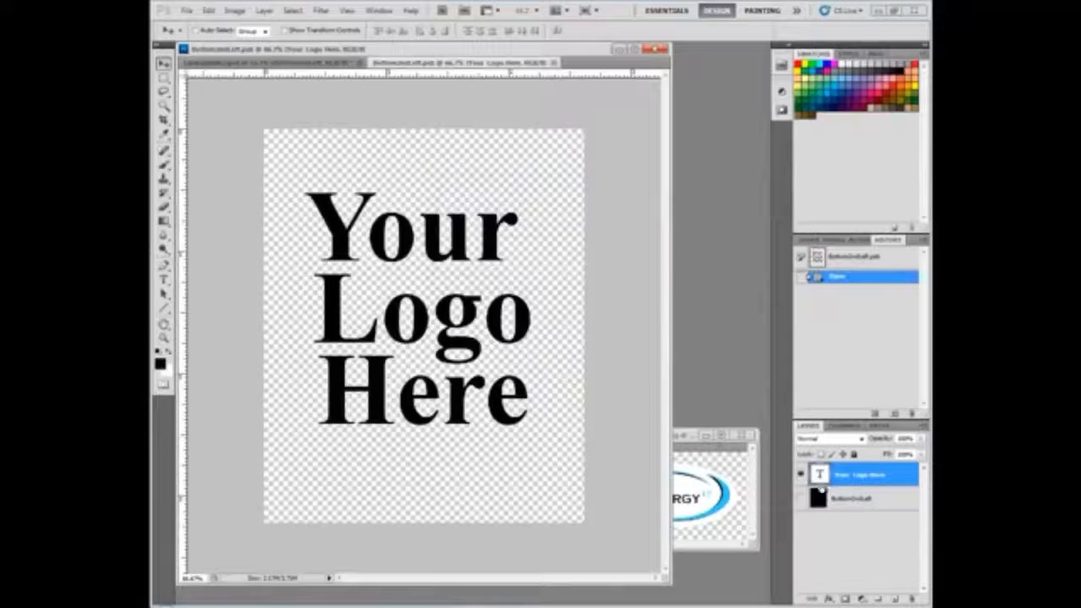
pyautogui.click(800, 475)
pyautogui.click(694, 436)
pyautogui.moveTo(819, 477); pyautogui.dragTo(445, 341)
# Scale the Synergy logo up to about 117% to span the Bottom2ndLeft canvas, and save and close the document.
pyautogui.click(208, 10)
pyautogui.moveTo(254, 250)
pyautogui.click(396, 265)
pyautogui.moveTo(529, 271); pyautogui.dragTo(572, 247)
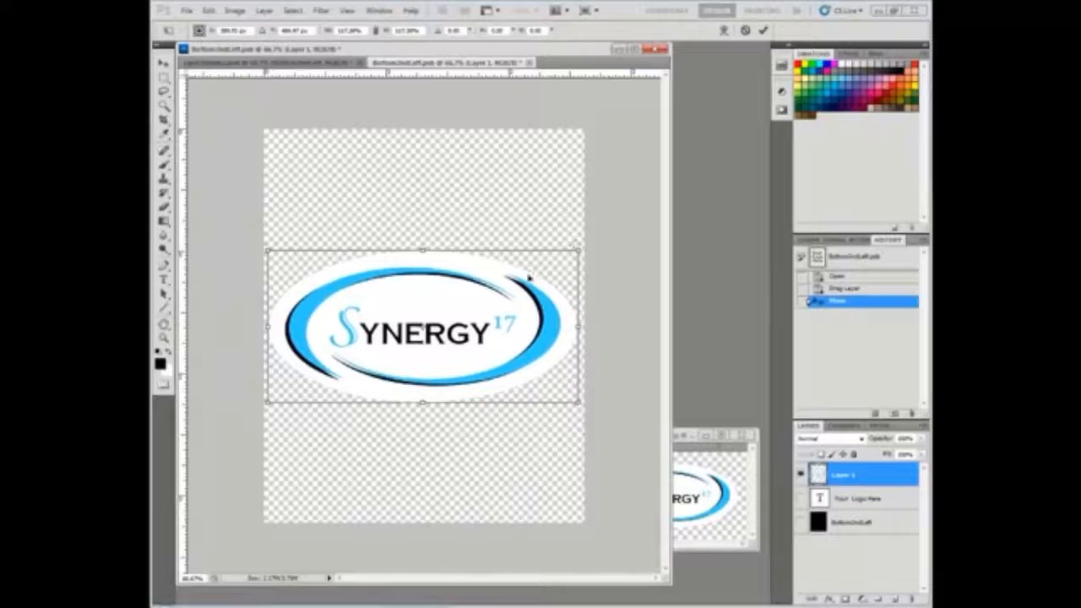
pyautogui.press('Return')
pyautogui.click(529, 64)
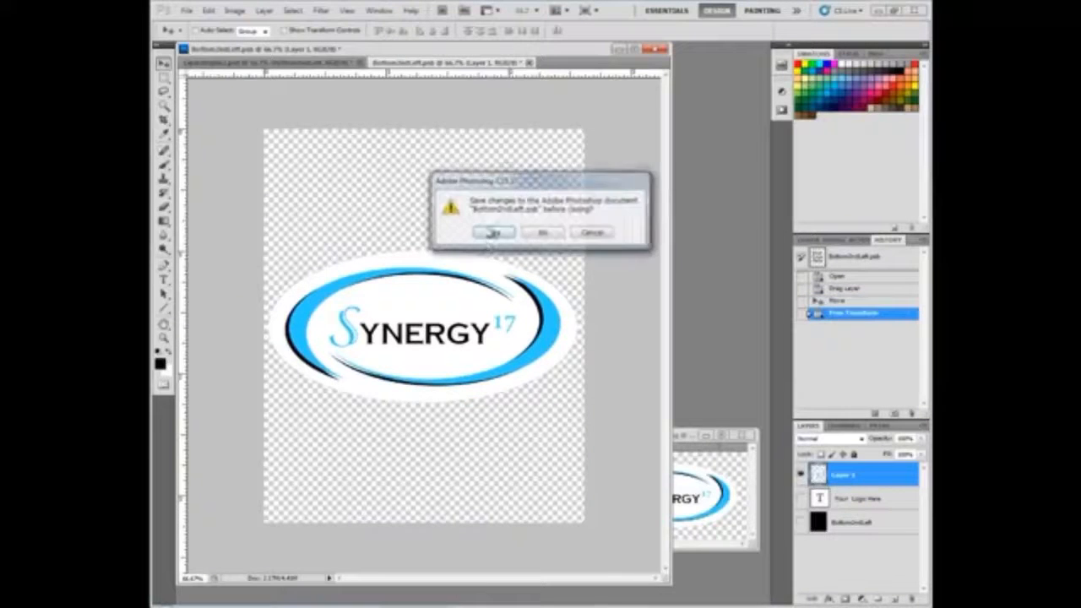
pyautogui.click(490, 233)
# Open the BottomLeft smart object's contents for editing.
pyautogui.scroll(-3, 857, 524)
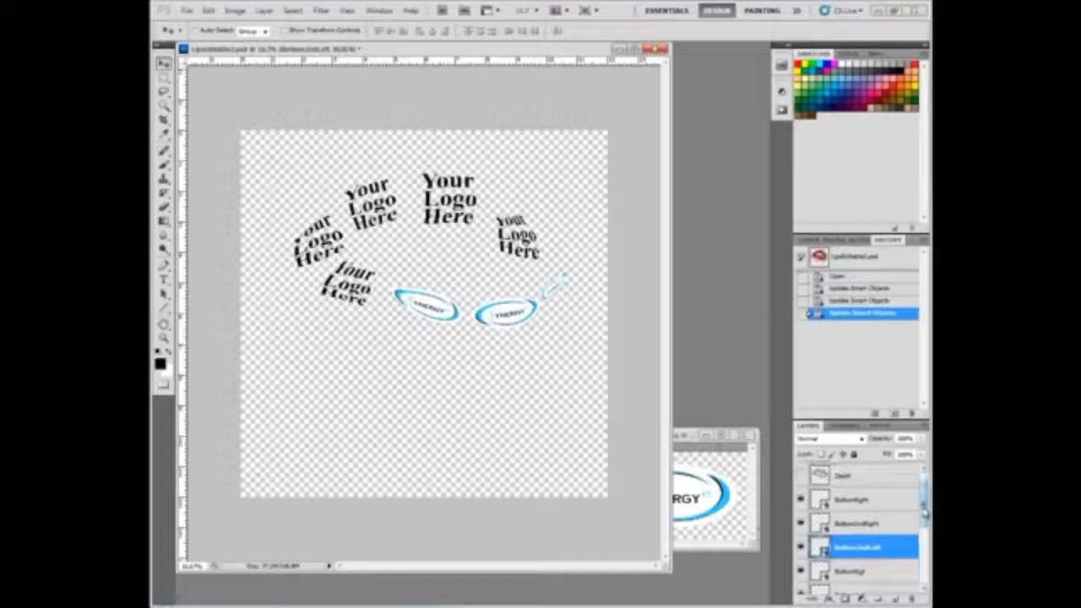
pyautogui.doubleClick(821, 530)
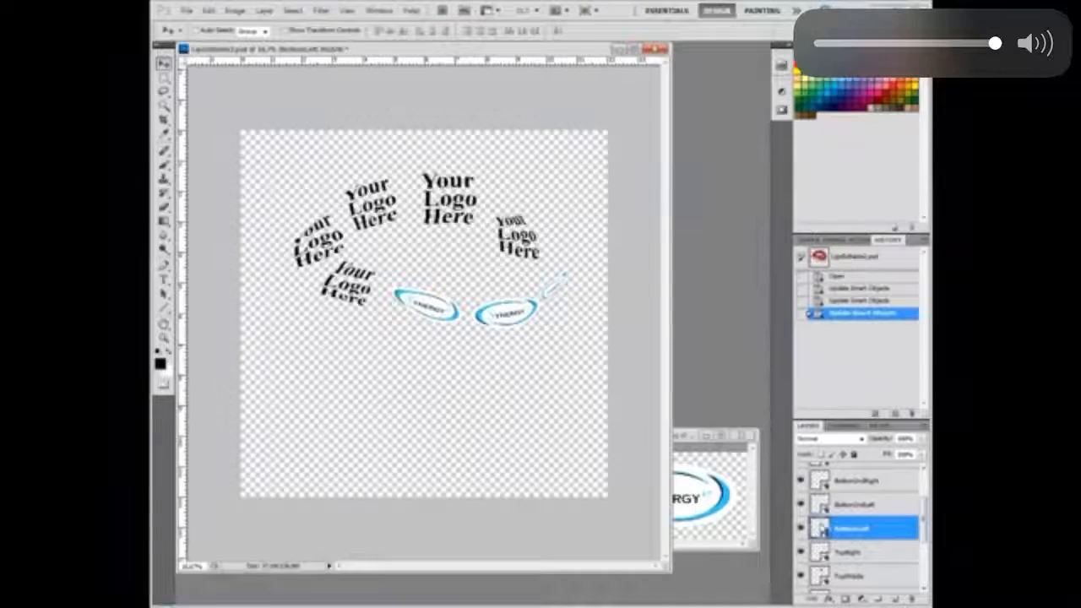
pyautogui.click(596, 258)
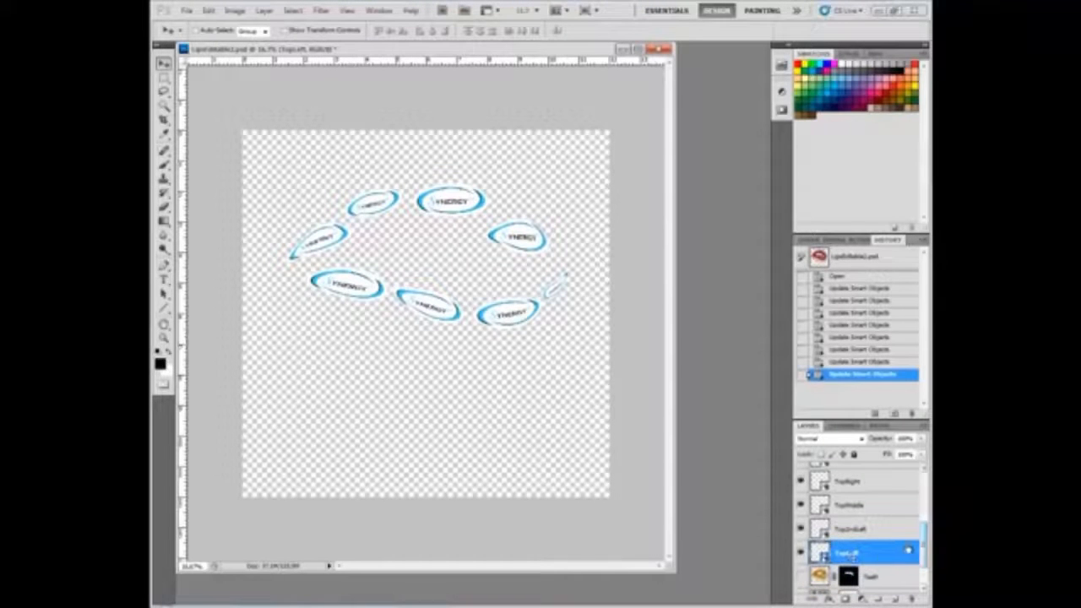
# Select all the logo smart object layers from TopLeft to BottomRight and stamp the visible logos into a new layer.
pyautogui.moveTo(924, 546); pyautogui.dragTo(923, 500)
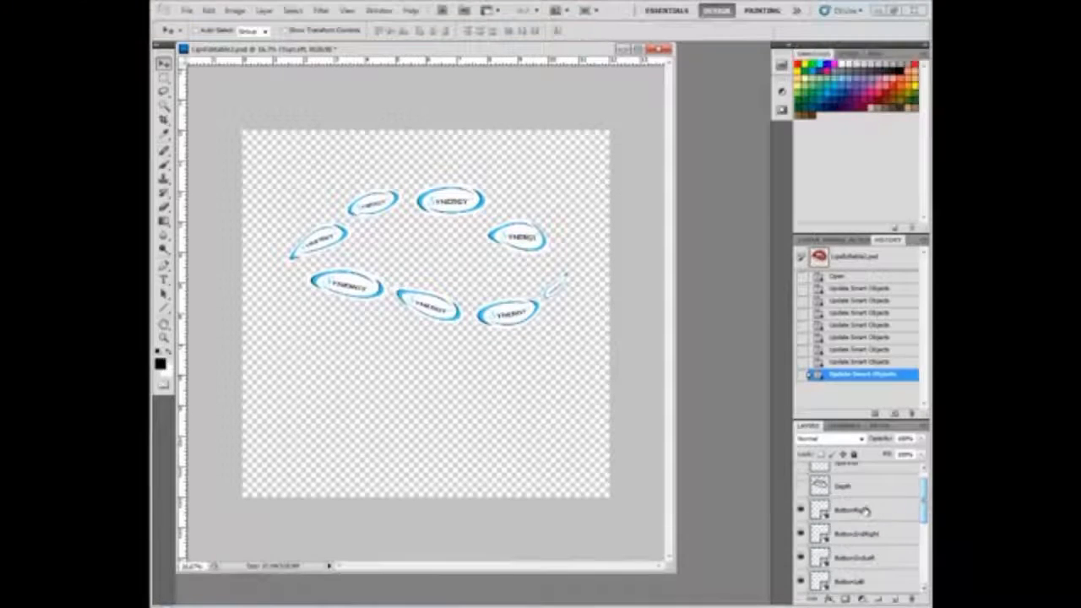
pyautogui.keyDown('shift'); pyautogui.click(865, 511); pyautogui.keyUp('shift')
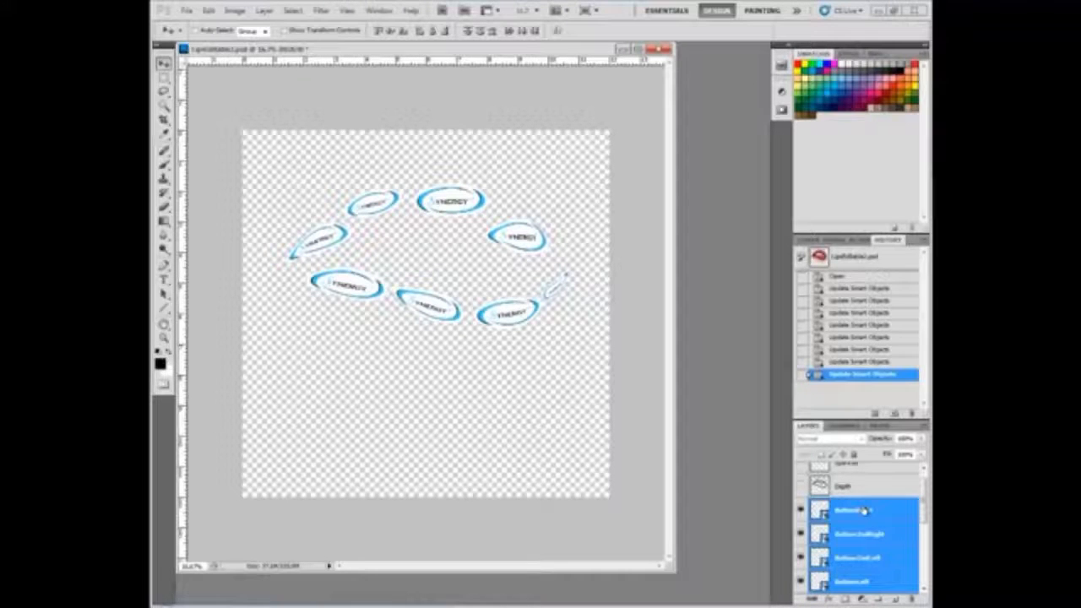
pyautogui.hotkey('ctrl', 'alt', 'shift', 'e')
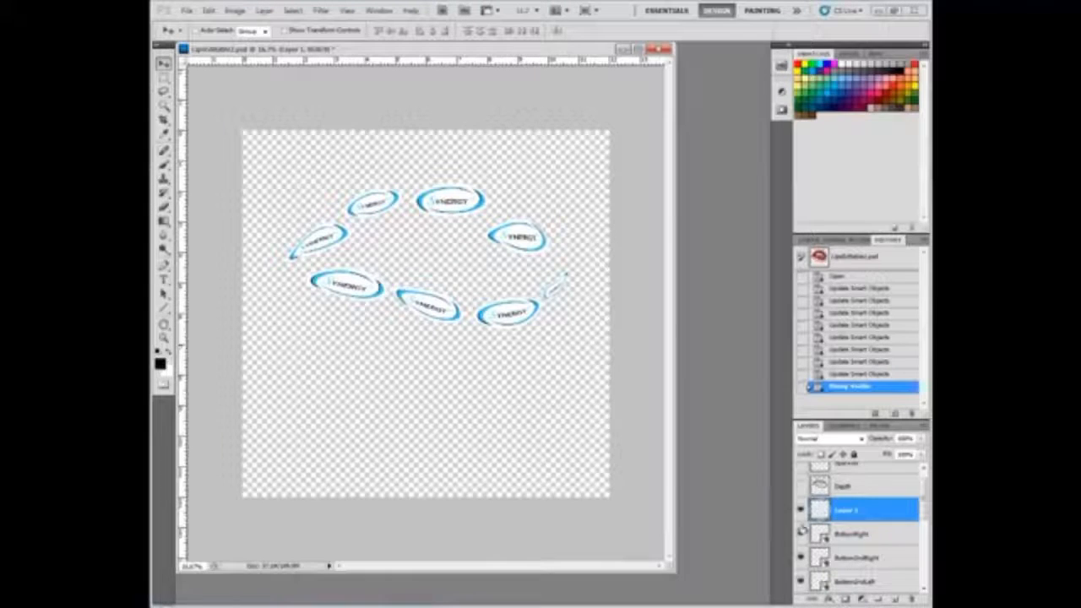
# Hide the individual logo smart object layers and check the stamped logo layer by toggling its visibility.
pyautogui.scroll(-4, 800, 575)
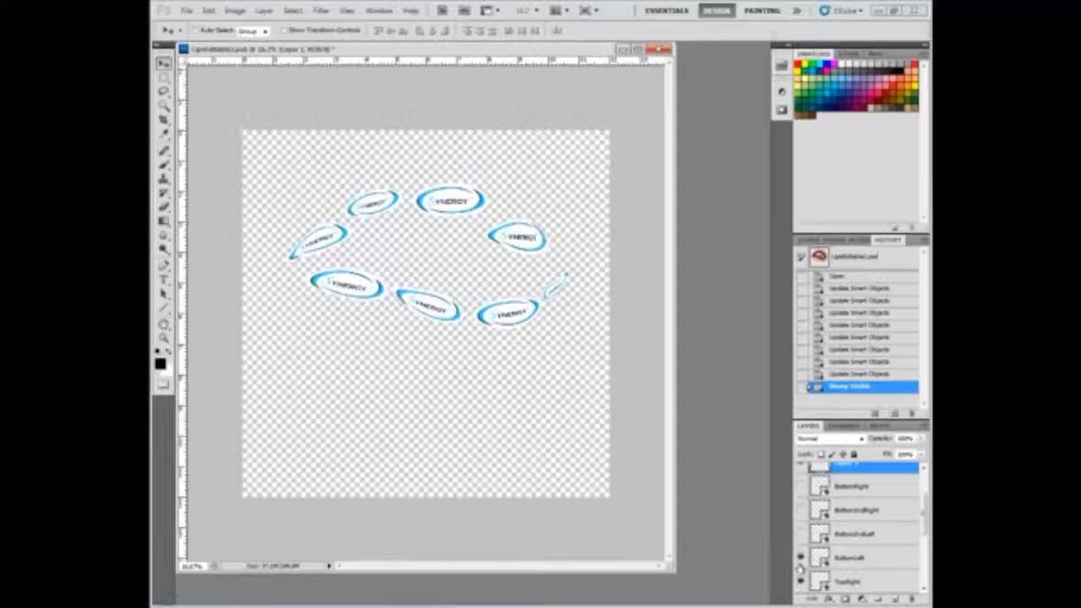
pyautogui.scroll(-2, 800, 581)
pyautogui.moveTo(926, 545); pyautogui.dragTo(926, 494)
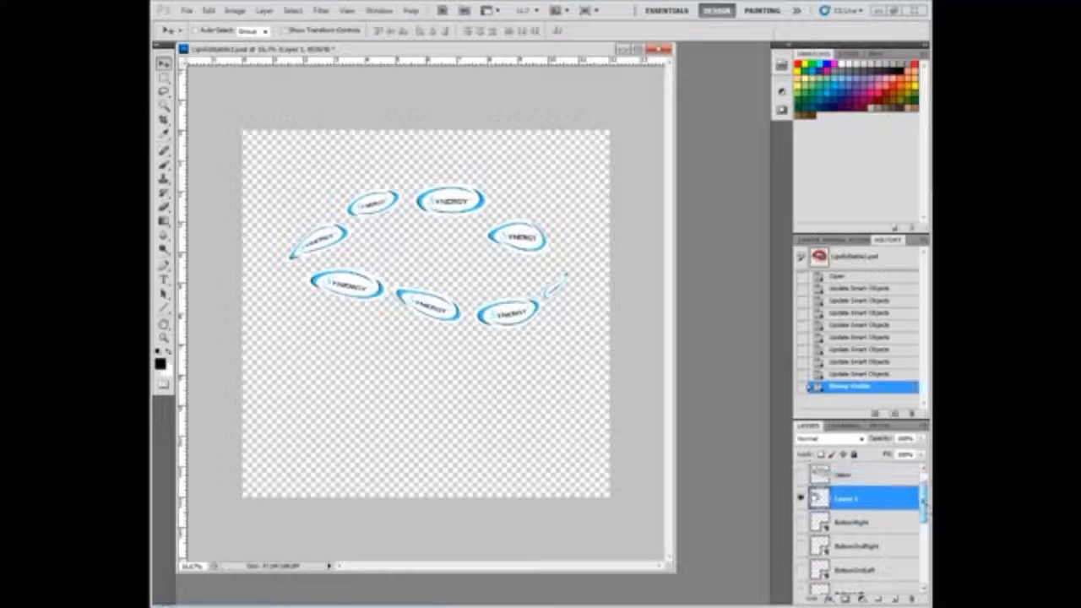
pyautogui.click(800, 498)
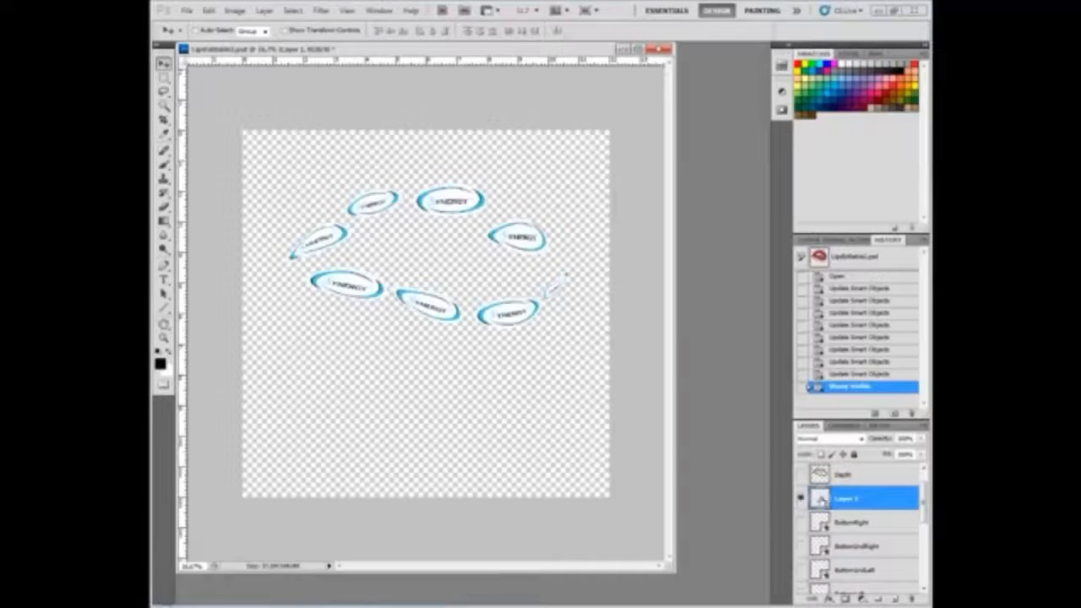
# Rename the stamped logo layer as S17 Logo.
pyautogui.doubleClick(849, 500)
pyautogui.write('DISP Logo')
pyautogui.press('Return')
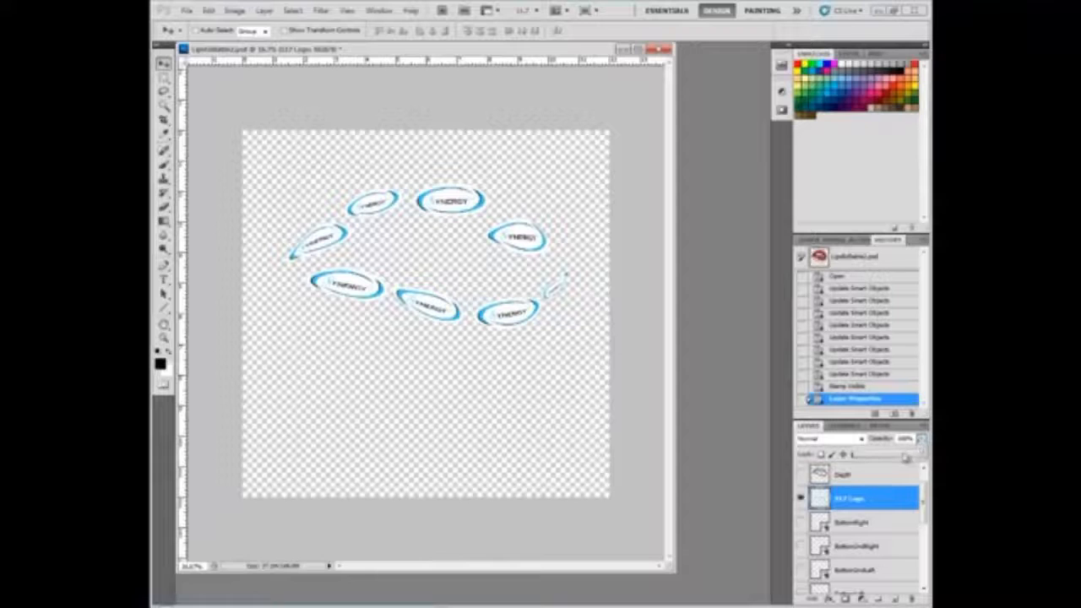
# Show the Teeth, Color Changer and Lips layers and slightly lower the opacity of the S17 Logo layer.
pyautogui.moveTo(921, 455)
pyautogui.mouseDown()
pyautogui.moveTo(878, 456)
pyautogui.moveTo(924, 451)
pyautogui.mouseUp()
pyautogui.click(923, 440)
pyautogui.moveTo(924, 495); pyautogui.dragTo(914, 455)
pyautogui.click(801, 581)
pyautogui.click(800, 534)
pyautogui.click(922, 439)
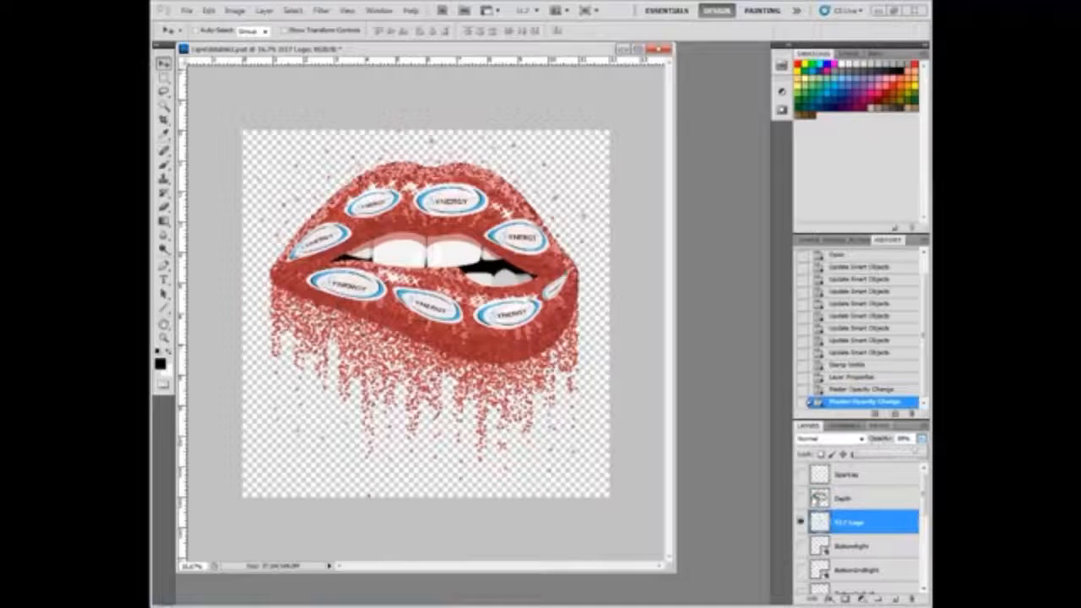
# Show the Sparkles and Depth layers over the logos.
pyautogui.click(802, 476)
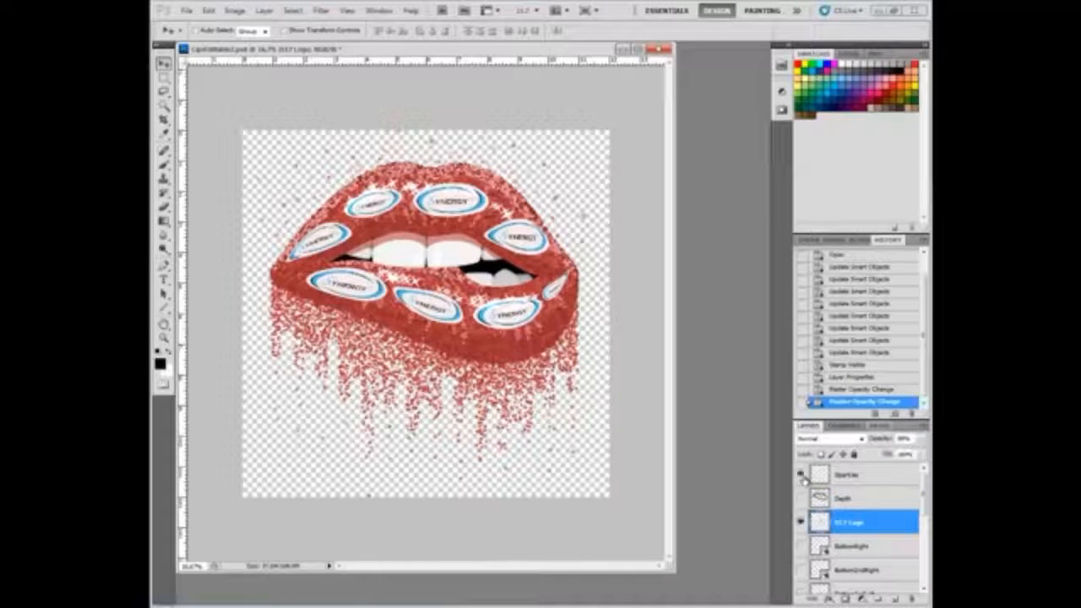
pyautogui.click(802, 499)
# Recolour the lips teal by setting the hue of the Color Changer Hue/Saturation adjustment layer to 187.
pyautogui.moveTo(921, 500); pyautogui.dragTo(922, 570)
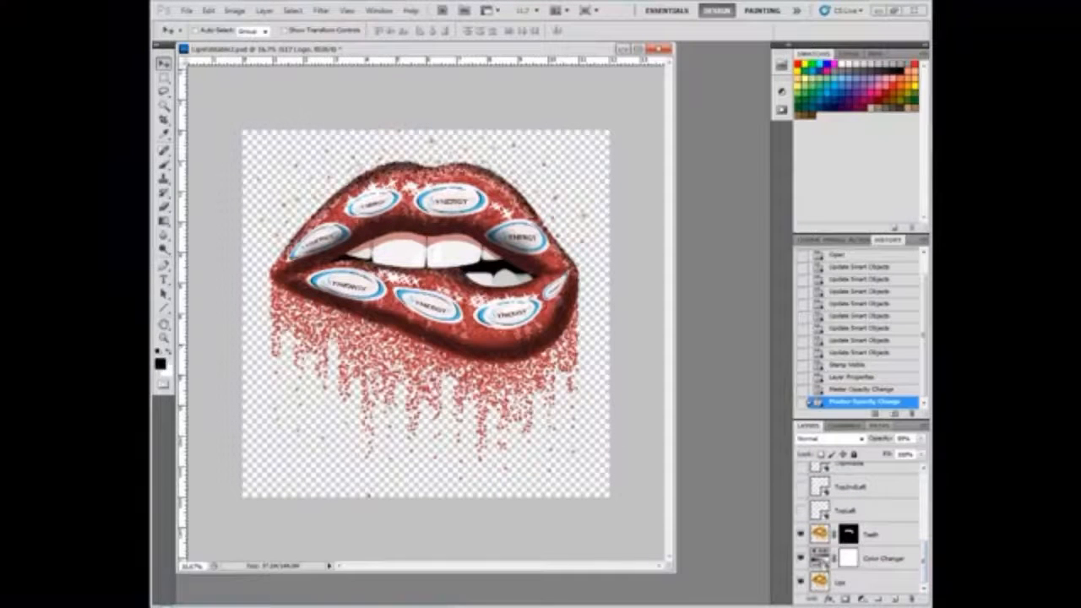
pyautogui.doubleClick(821, 559)
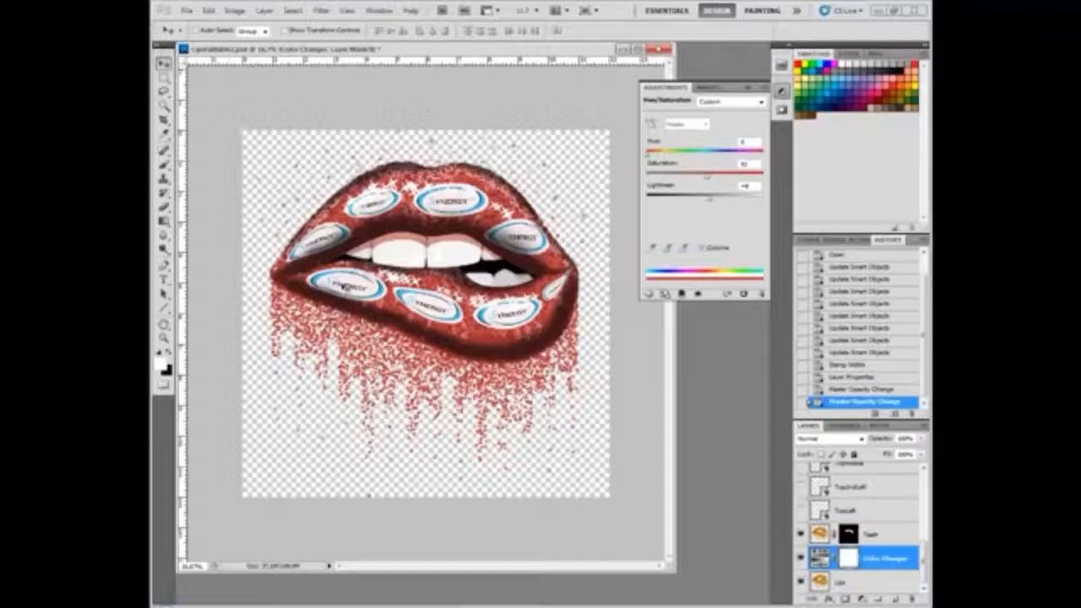
pyautogui.moveTo(648, 155); pyautogui.dragTo(706, 157)
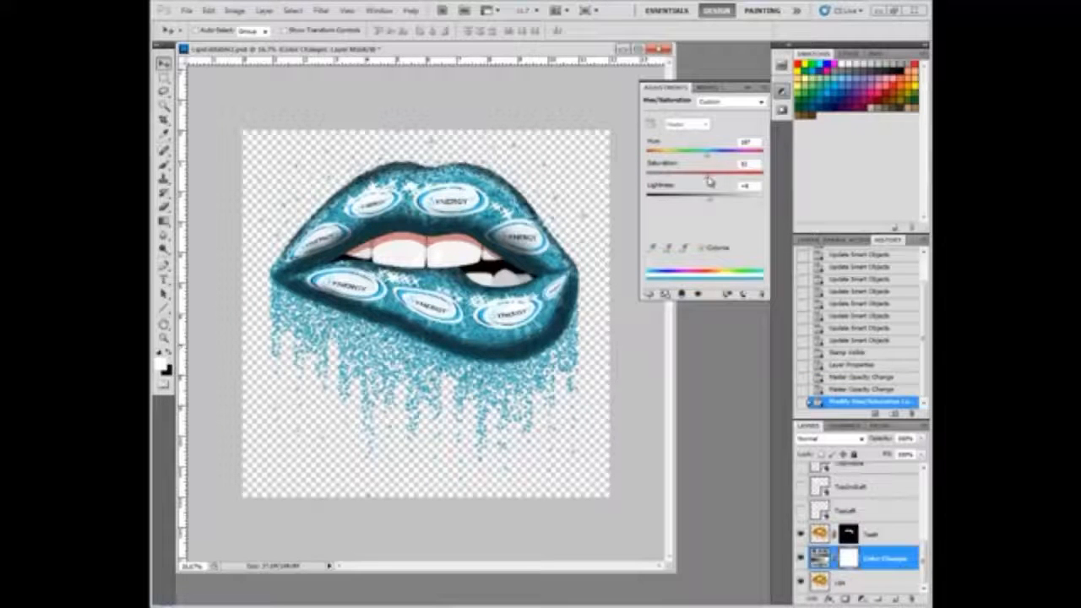
# Raise the saturation of the Color Changer Hue/Saturation adjustment layer to make the teal lips more vivid.
pyautogui.moveTo(710, 181)
pyautogui.mouseDown()
pyautogui.moveTo(743, 184)
pyautogui.moveTo(676, 180)
pyautogui.moveTo(723, 180)
pyautogui.moveTo(717, 203)
pyautogui.moveTo(733, 203)
pyautogui.moveTo(676, 201)
pyautogui.moveTo(712, 202)
pyautogui.moveTo(714, 181)
pyautogui.moveTo(732, 180)
pyautogui.moveTo(706, 203)
pyautogui.mouseUp()
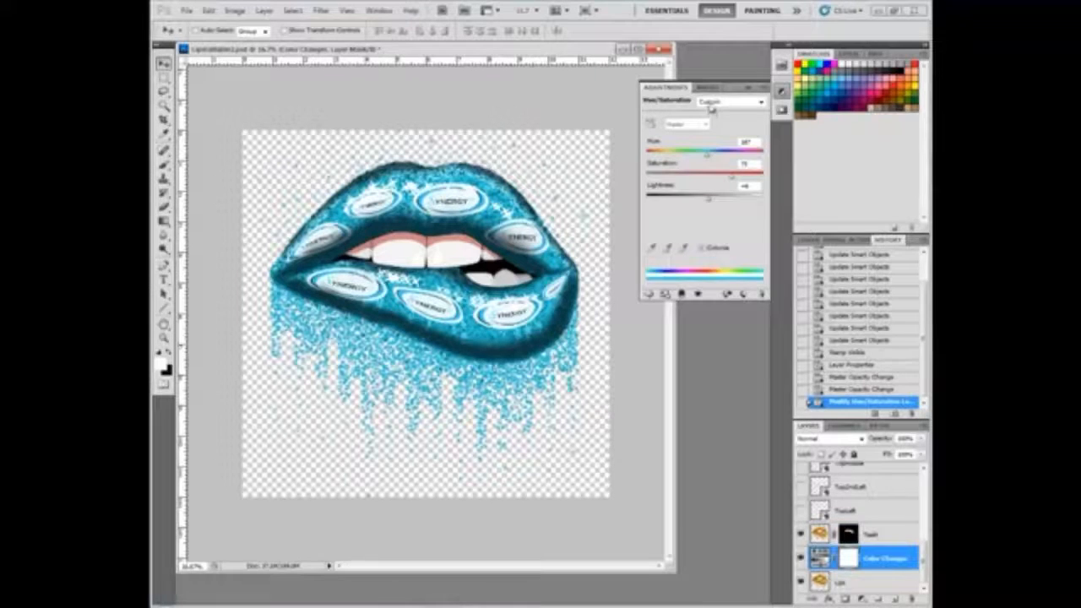
pyautogui.click(748, 89)
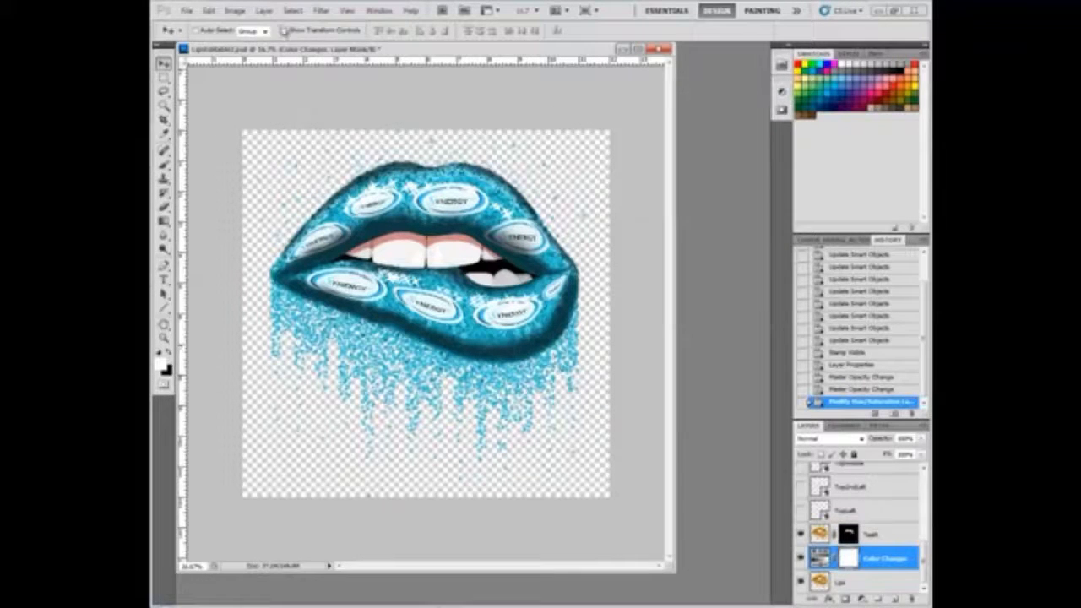
# Save the finished design as a non-interlaced PNG named S17Lips in the same folder.
pyautogui.click(208, 10)
pyautogui.moveTo(186, 10)
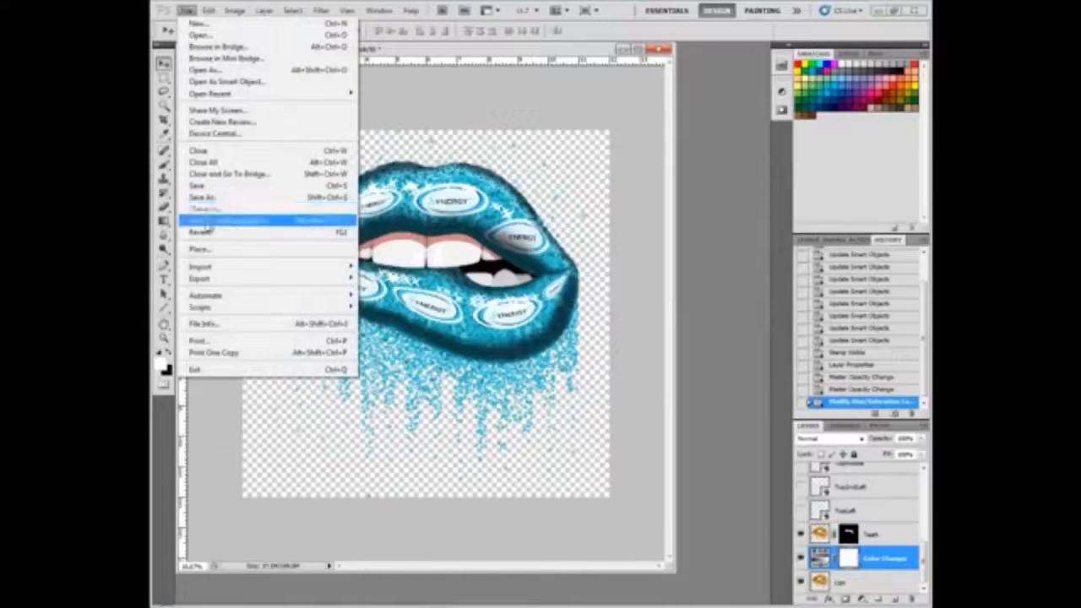
pyautogui.click(211, 198)
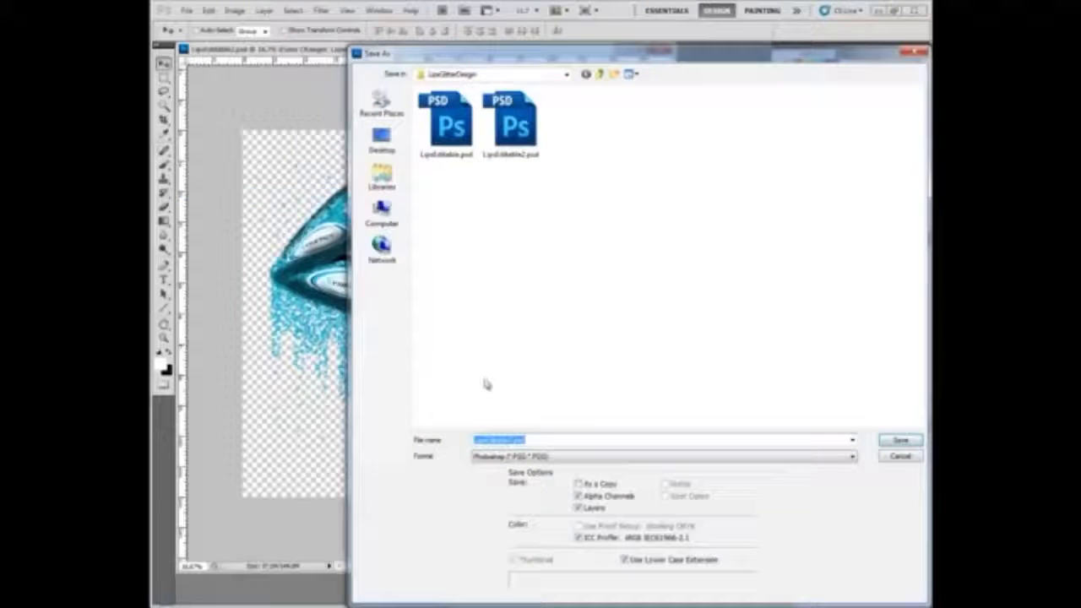
pyautogui.click(540, 457)
pyautogui.click(540, 460)
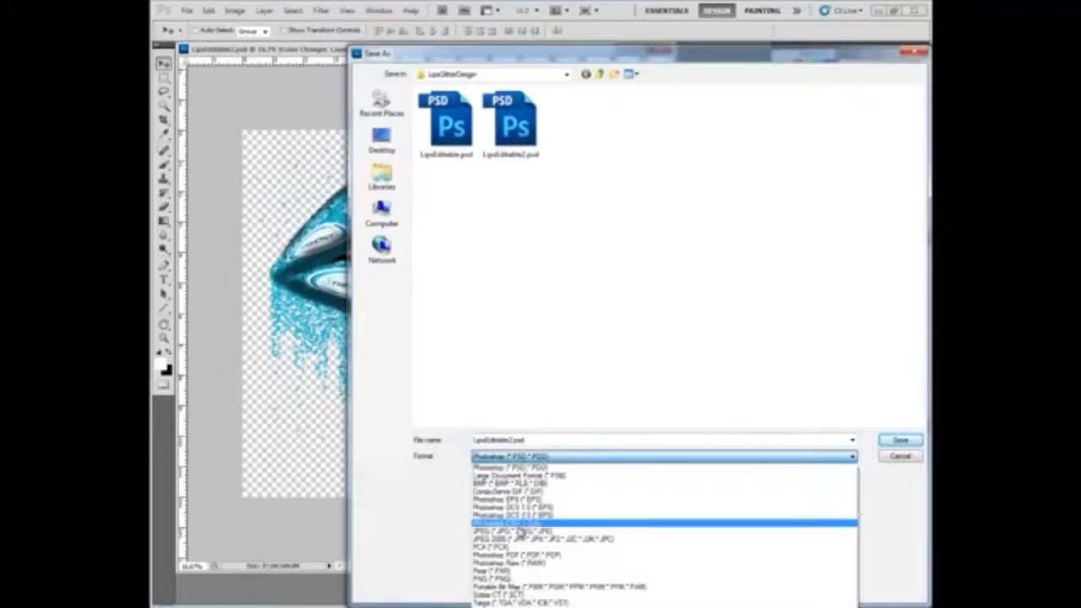
pyautogui.click(511, 579)
pyautogui.doubleClick(512, 439)
pyautogui.moveTo(512, 439); pyautogui.dragTo(450, 434)
pyautogui.write('SE7Li')
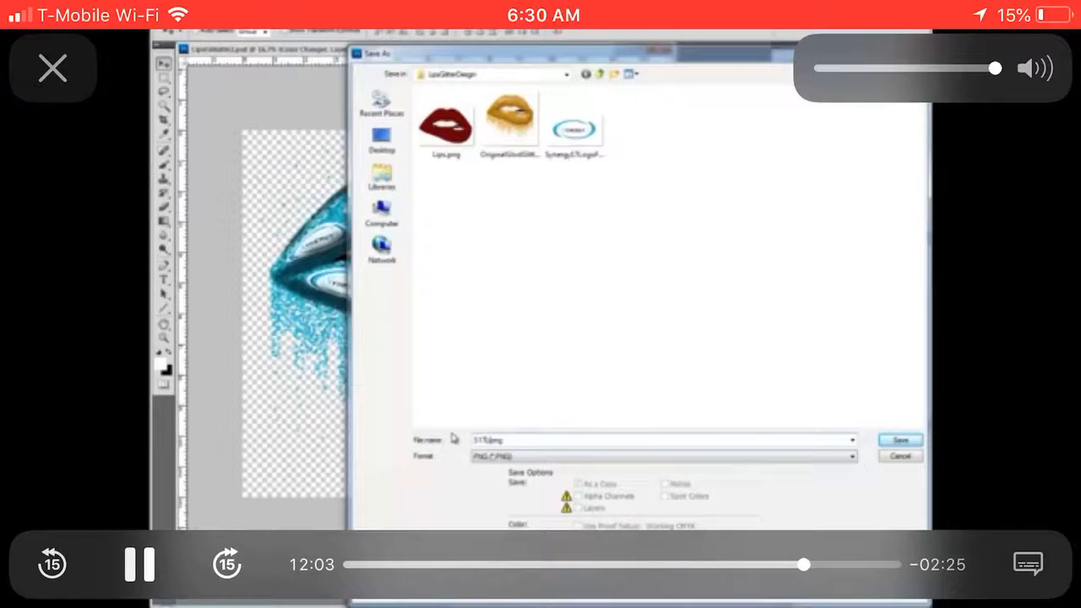
pyautogui.write('ps')
pyautogui.click(902, 441)
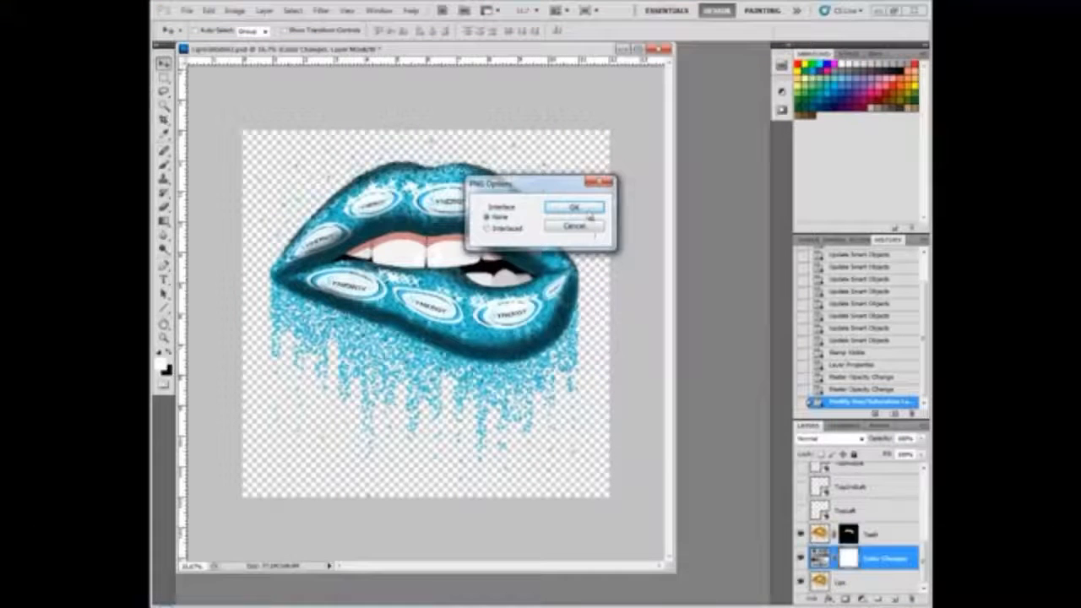
pyautogui.click(585, 208)
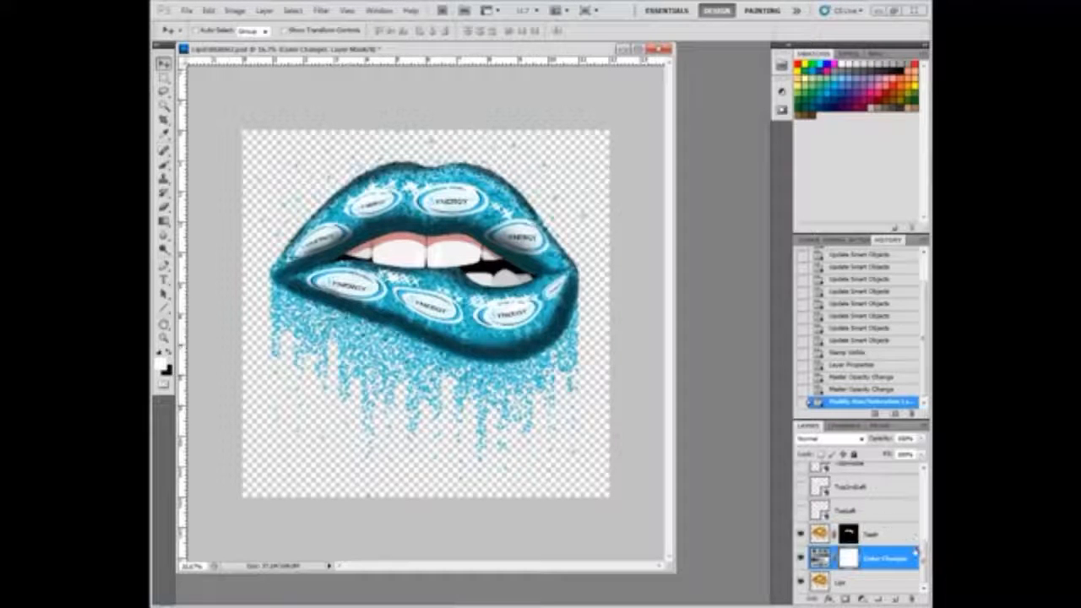
# Hide the S17 Logo layer and show the Bottom2ndRight and Bottom2ndLeft smart object layers.
pyautogui.moveTo(924, 557); pyautogui.dragTo(924, 496)
pyautogui.click(801, 485)
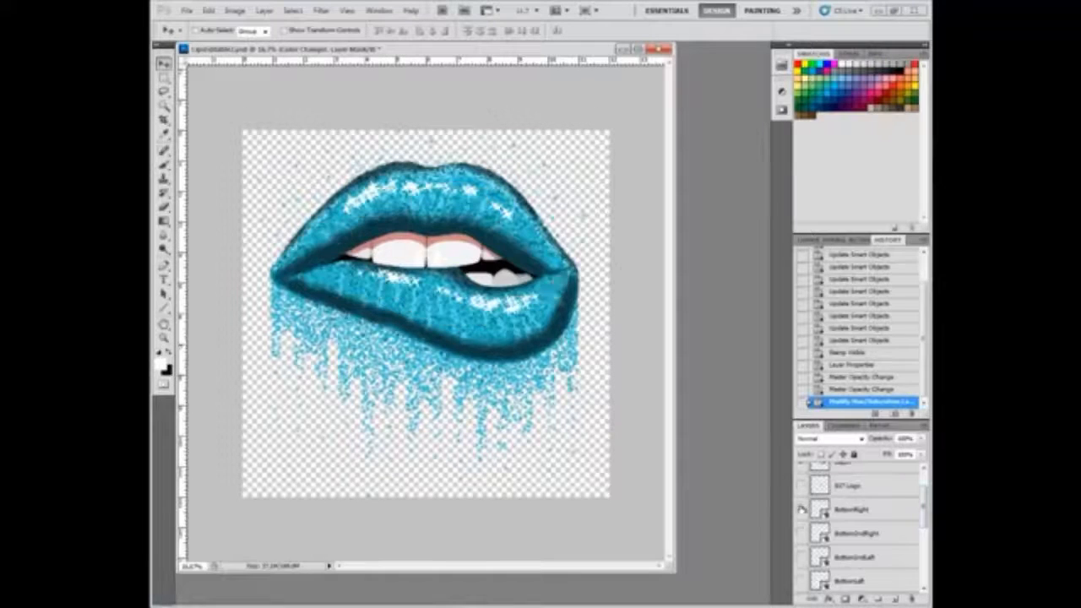
pyautogui.click(800, 510)
pyautogui.click(800, 533)
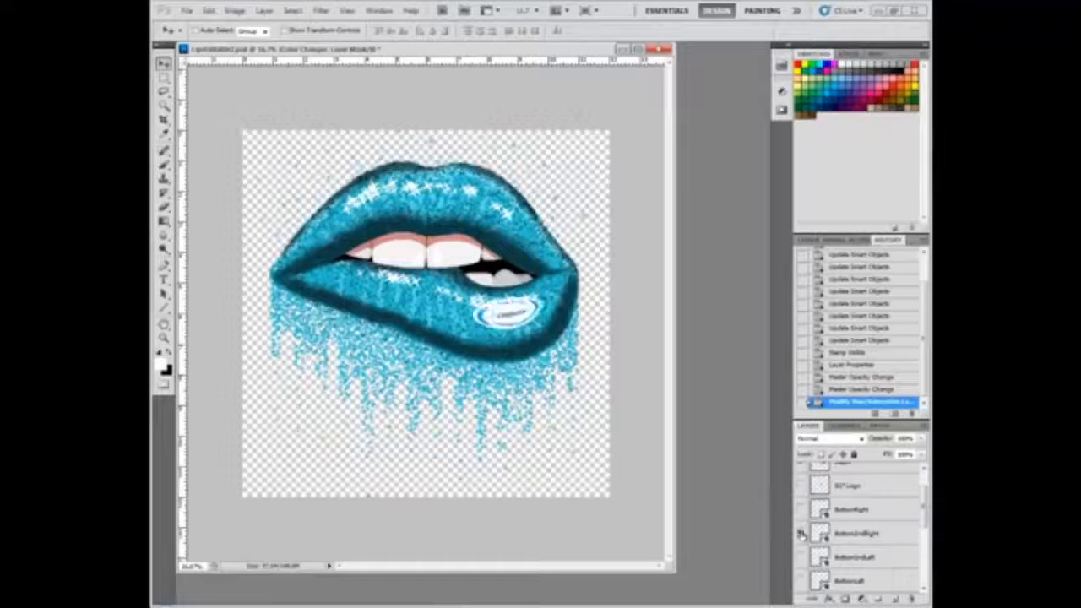
pyautogui.click(801, 557)
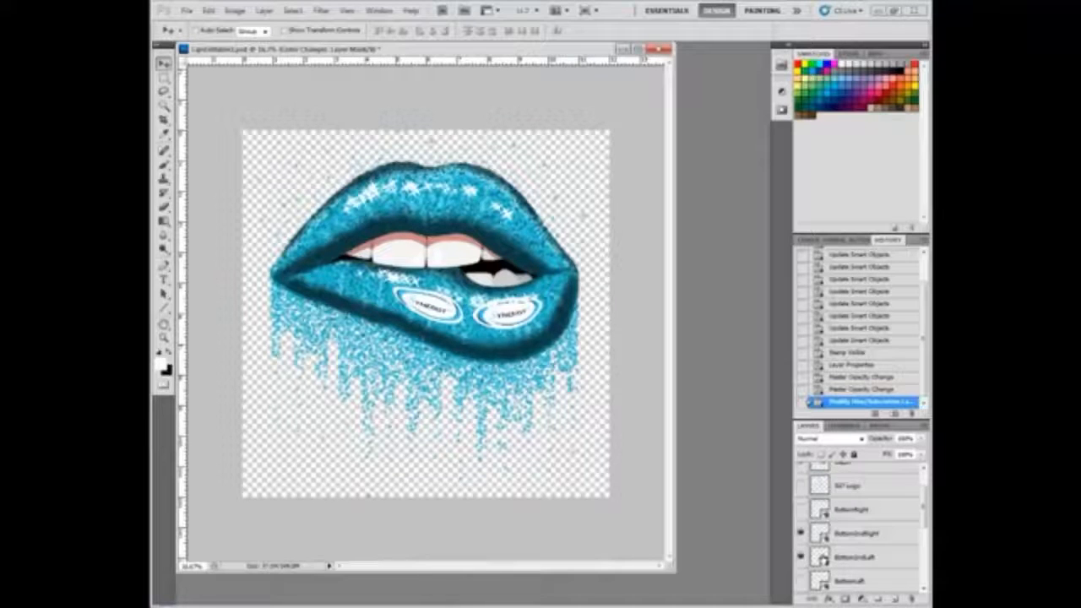
# Open the Bottom2ndLeft smart object, show only its black background layer in place of the logo, and close it with the changes saved.
pyautogui.doubleClick(819, 557)
pyautogui.click(591, 255)
pyautogui.click(801, 498)
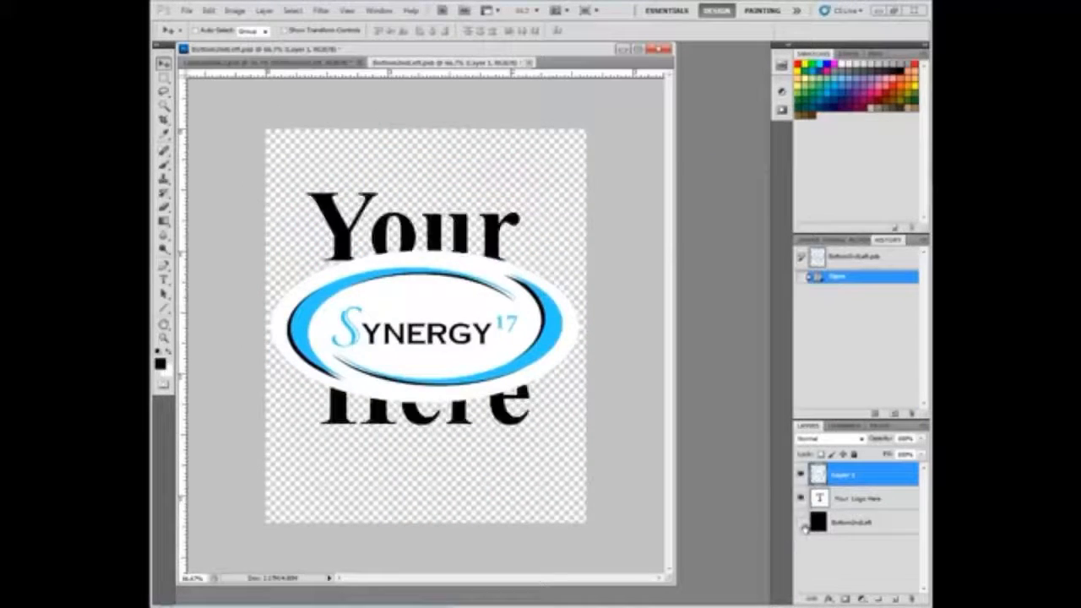
pyautogui.click(800, 522)
pyautogui.click(800, 475)
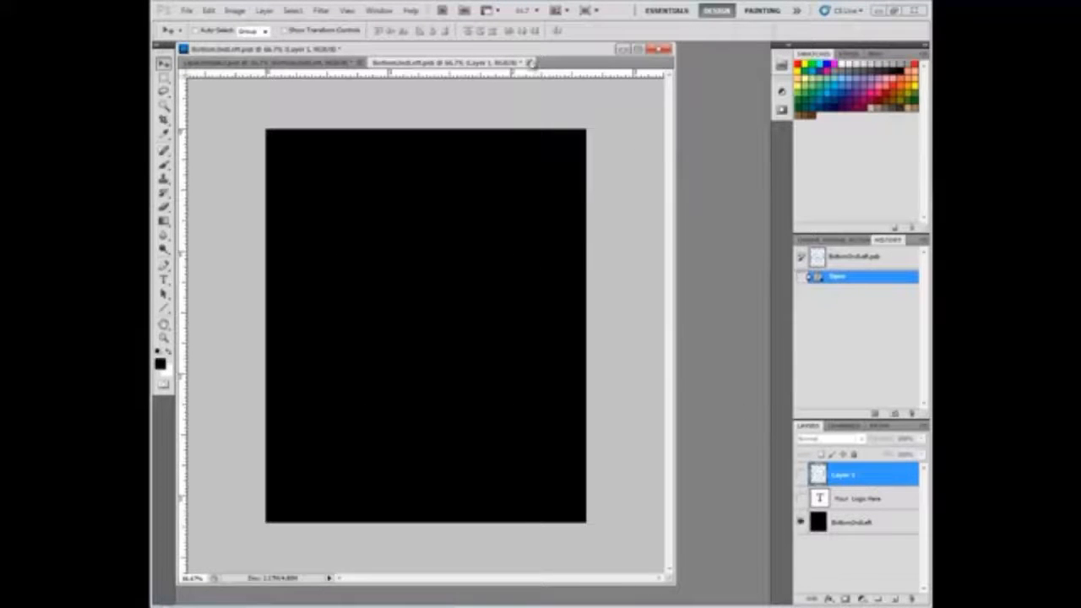
pyautogui.click(529, 63)
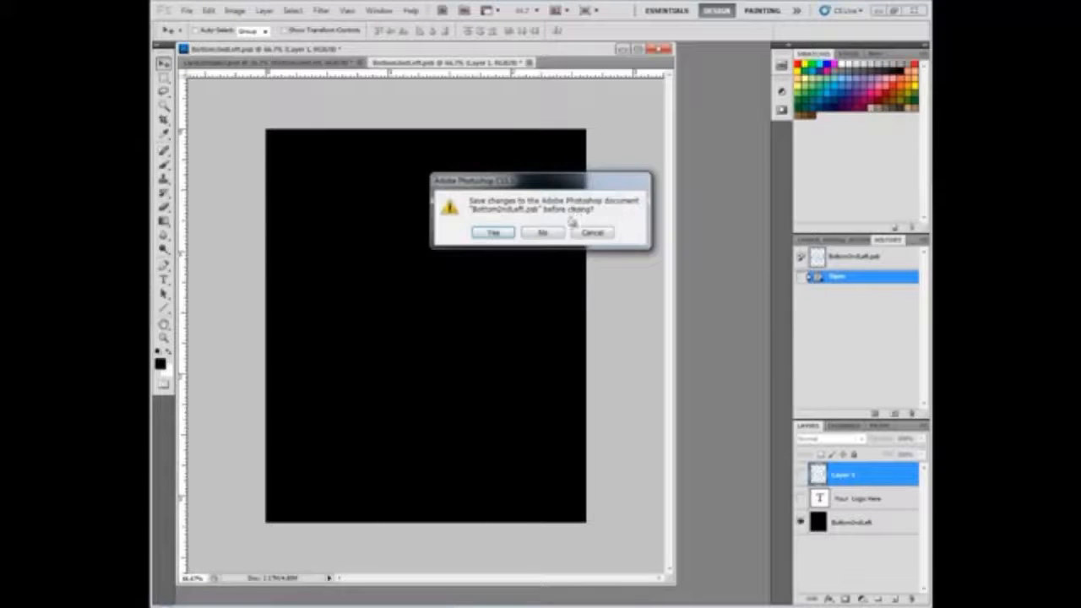
pyautogui.click(493, 233)
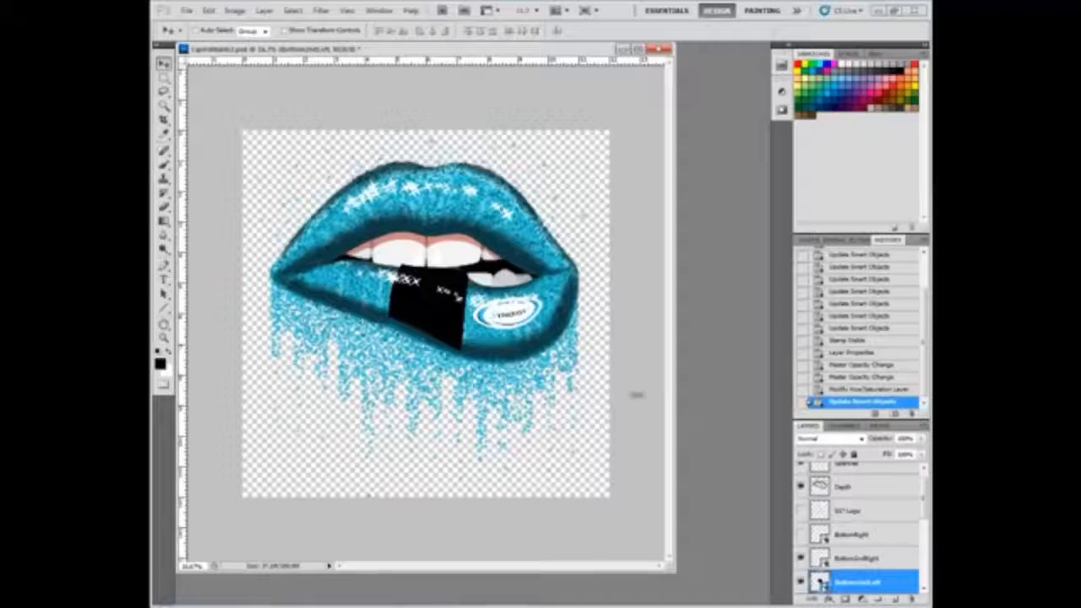
# Open the Bottom2ndRight smart object, hide the logo, show its black background layer, and close it with the changes saved.
pyautogui.doubleClick(819, 558)
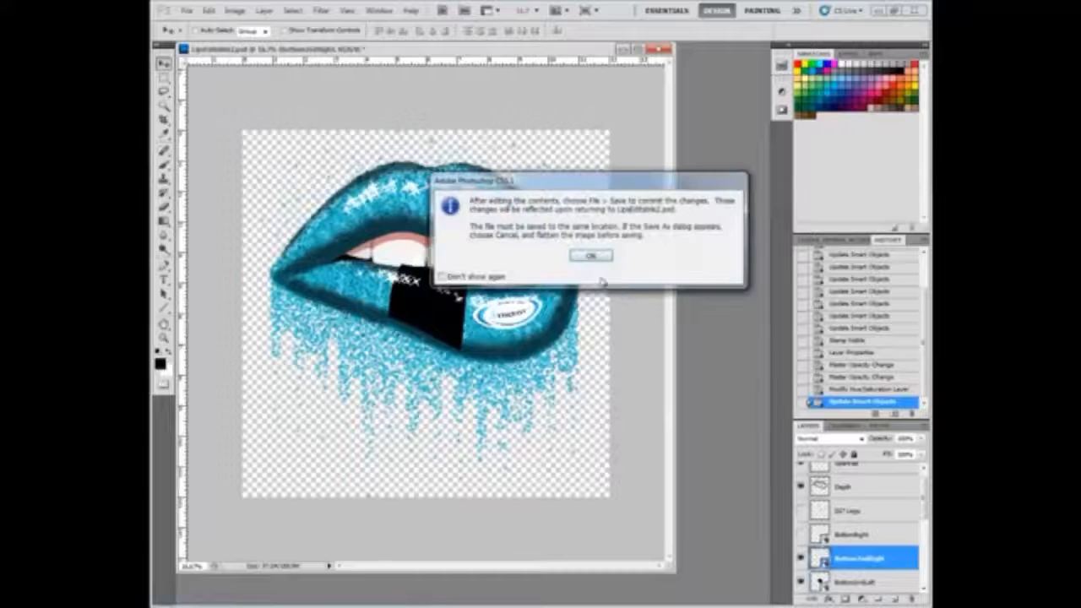
pyautogui.click(590, 256)
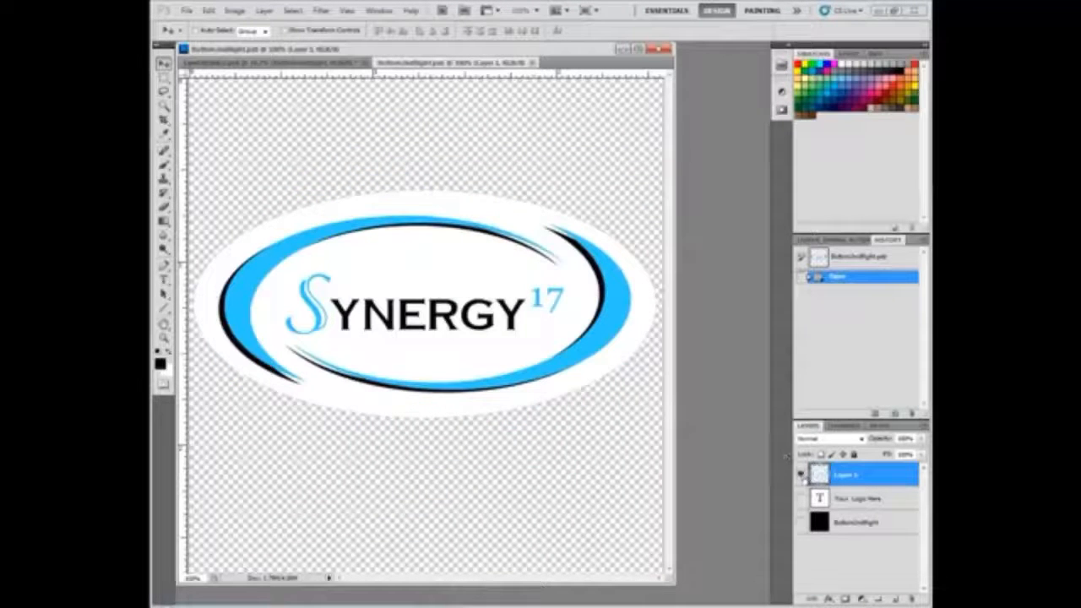
pyautogui.click(800, 475)
pyautogui.click(801, 522)
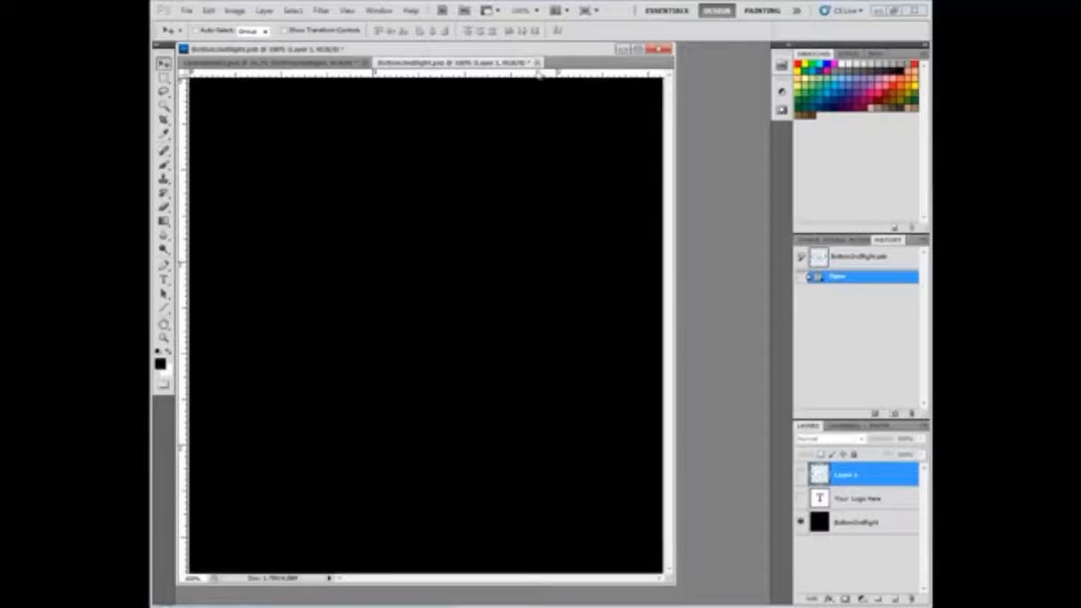
pyautogui.click(537, 63)
pyautogui.click(495, 233)
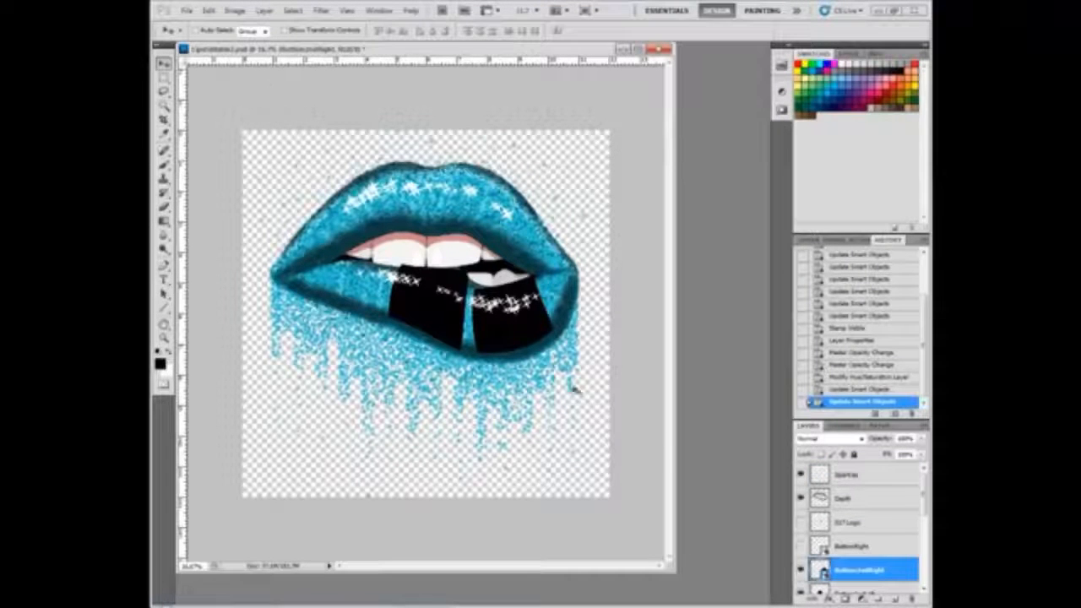
# Warp the black Bottom2ndRight block so its upper edge sits below the teeth and its lower-left corner follows the lip.
pyautogui.moveTo(923, 505); pyautogui.dragTo(923, 513)
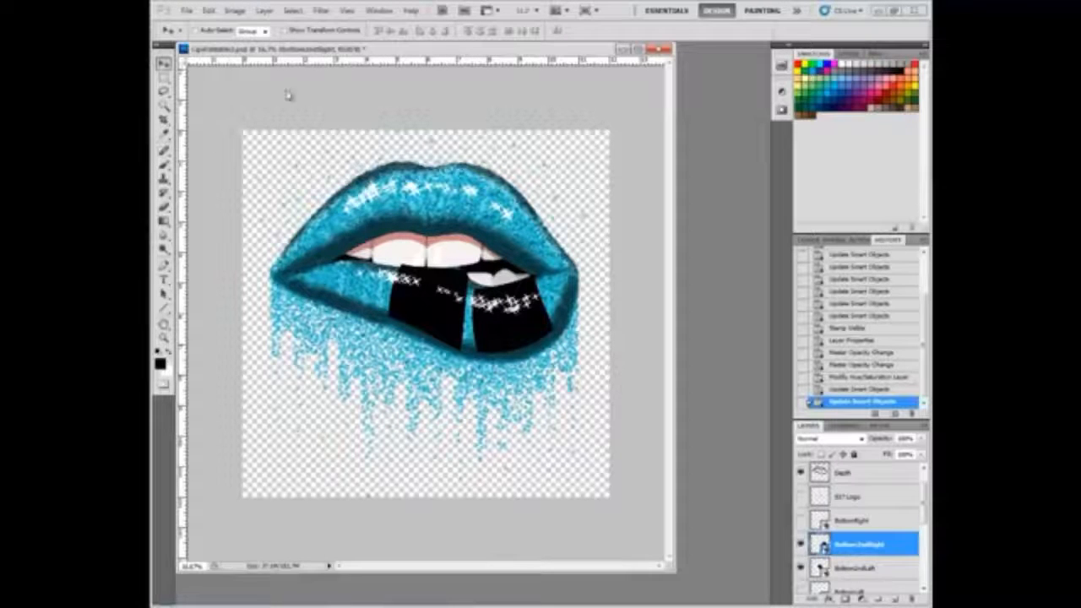
pyautogui.click(209, 10)
pyautogui.moveTo(262, 251)
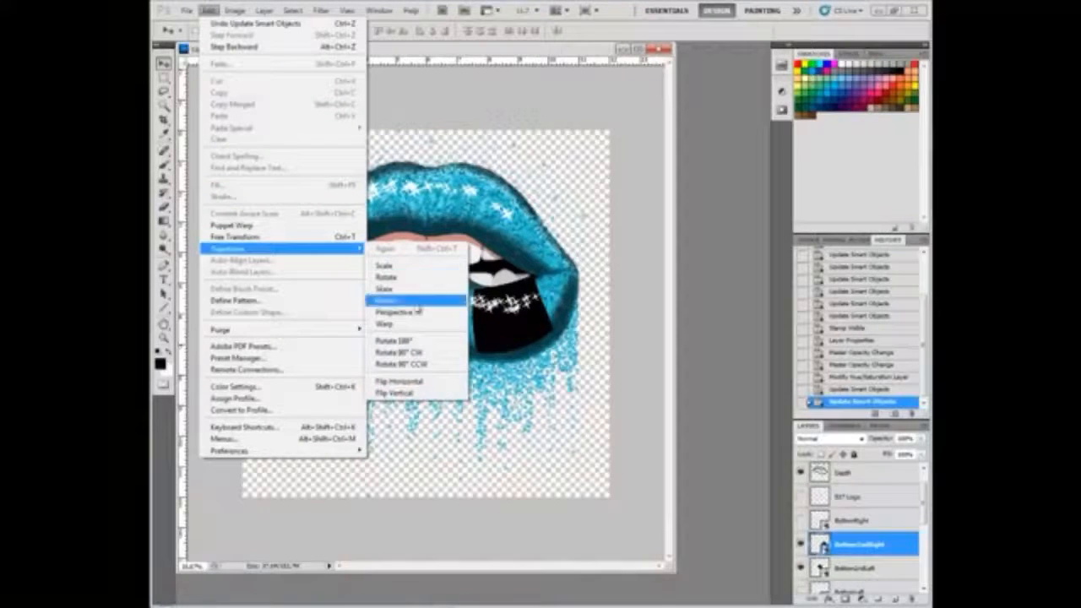
pyautogui.click(417, 324)
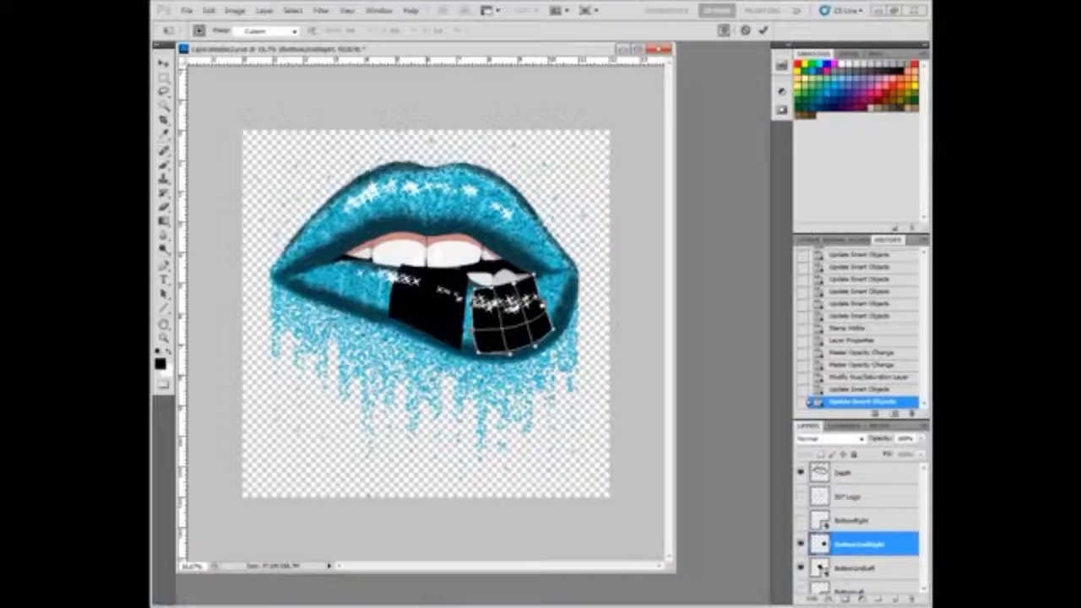
pyautogui.moveTo(534, 275); pyautogui.dragTo(493, 294)
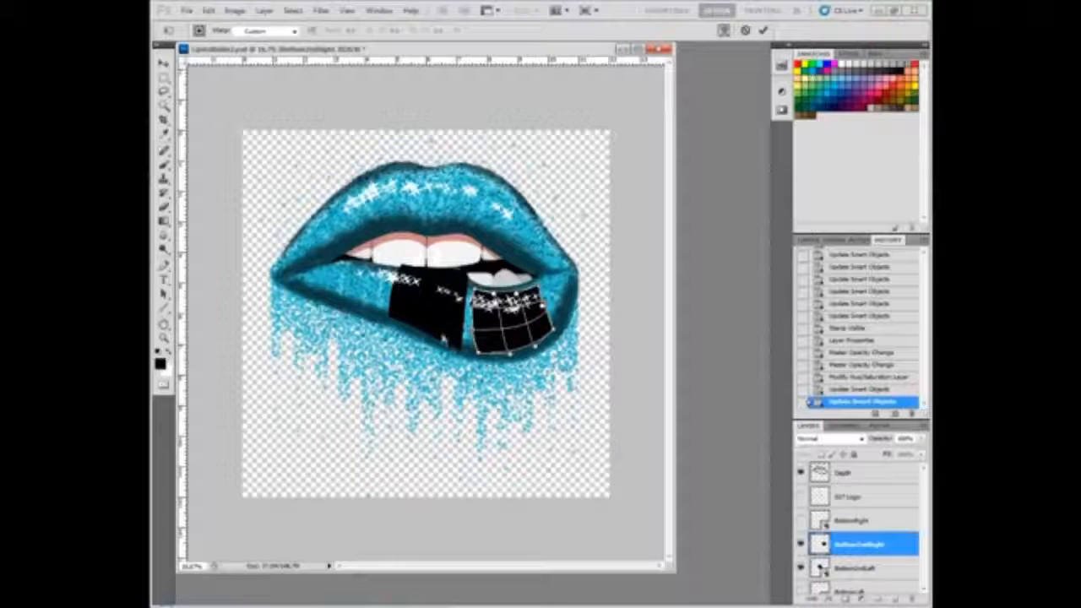
pyautogui.moveTo(479, 354); pyautogui.dragTo(481, 349)
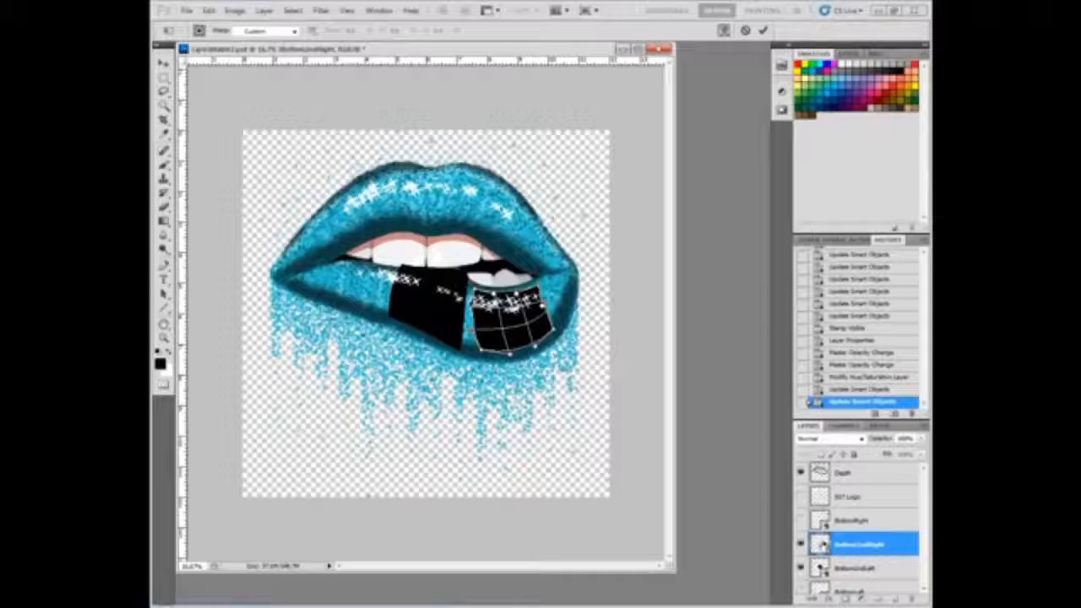
pyautogui.click(920, 243)
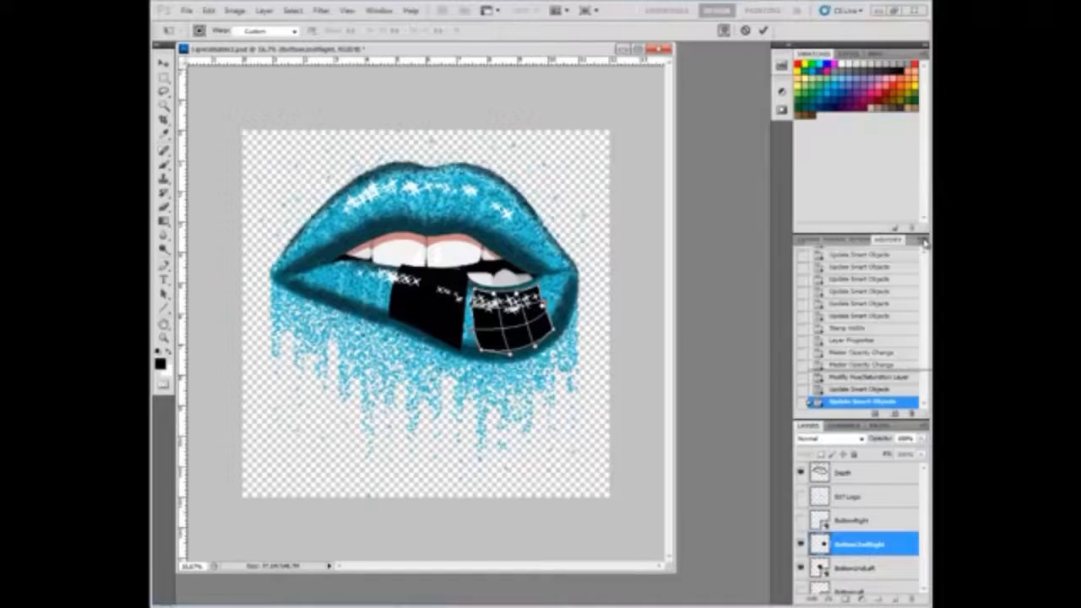
pyautogui.click(876, 534)
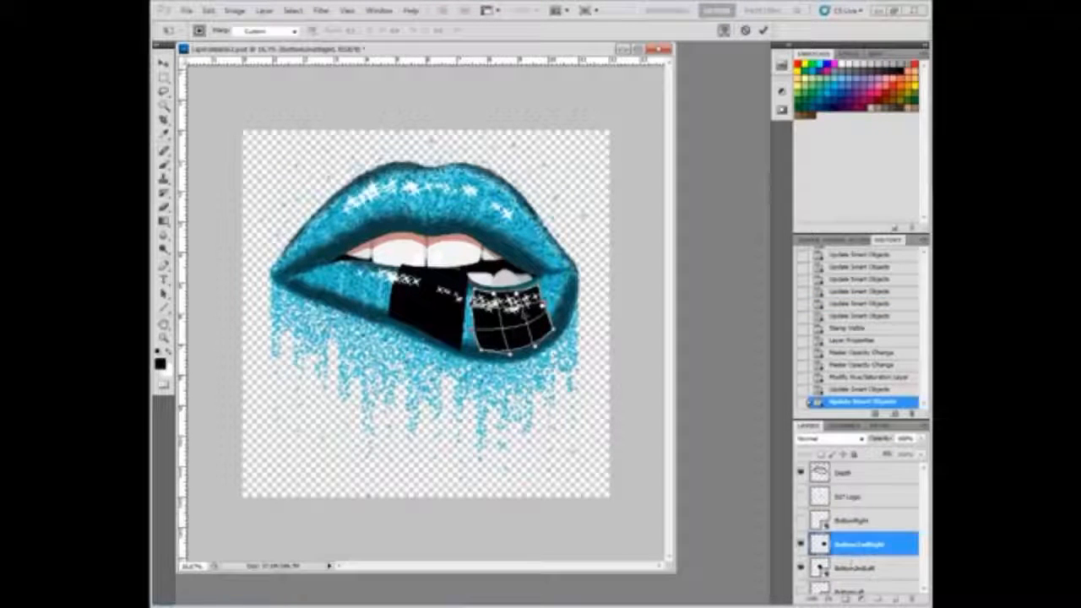
pyautogui.press('Return')
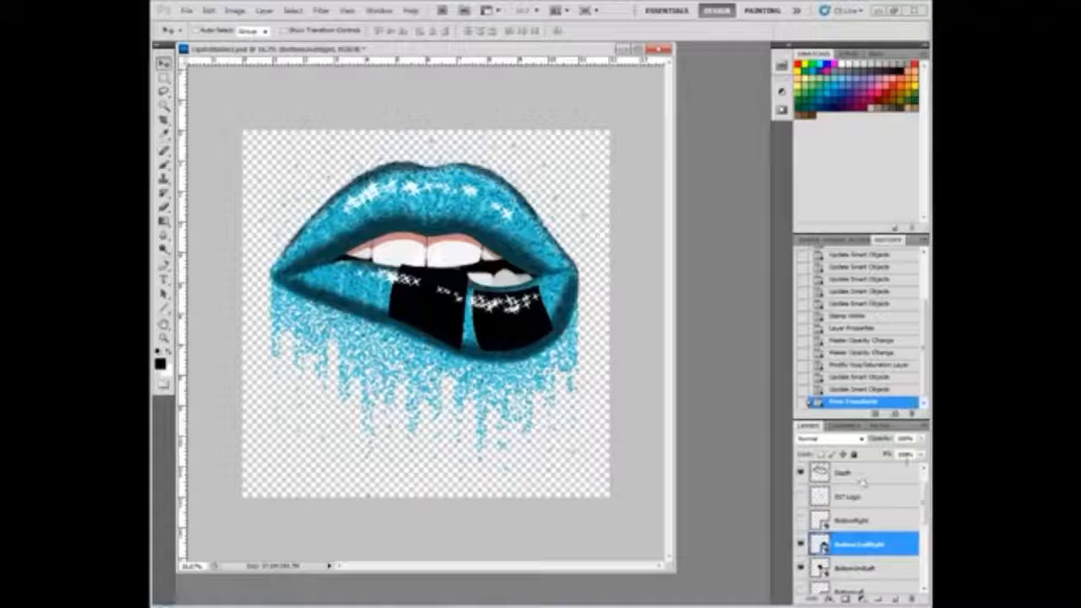
pyautogui.click(923, 428)
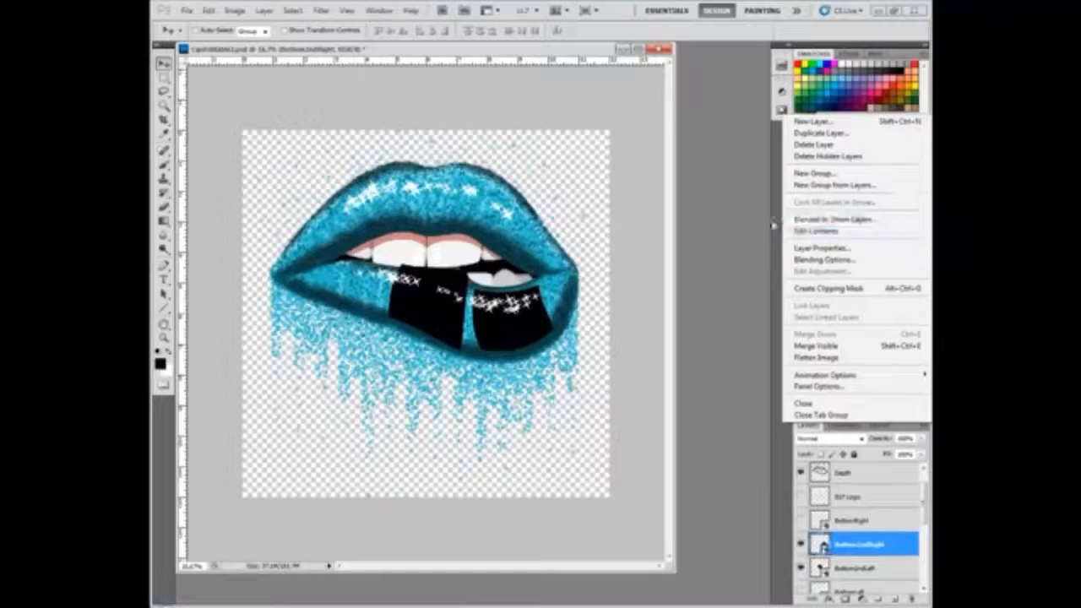
pyautogui.click(836, 221)
# Reopen the Bottom2ndRight smart object, hide its black background, show the logo on Layer 1, and close it with the changes saved.
pyautogui.doubleClick(822, 545)
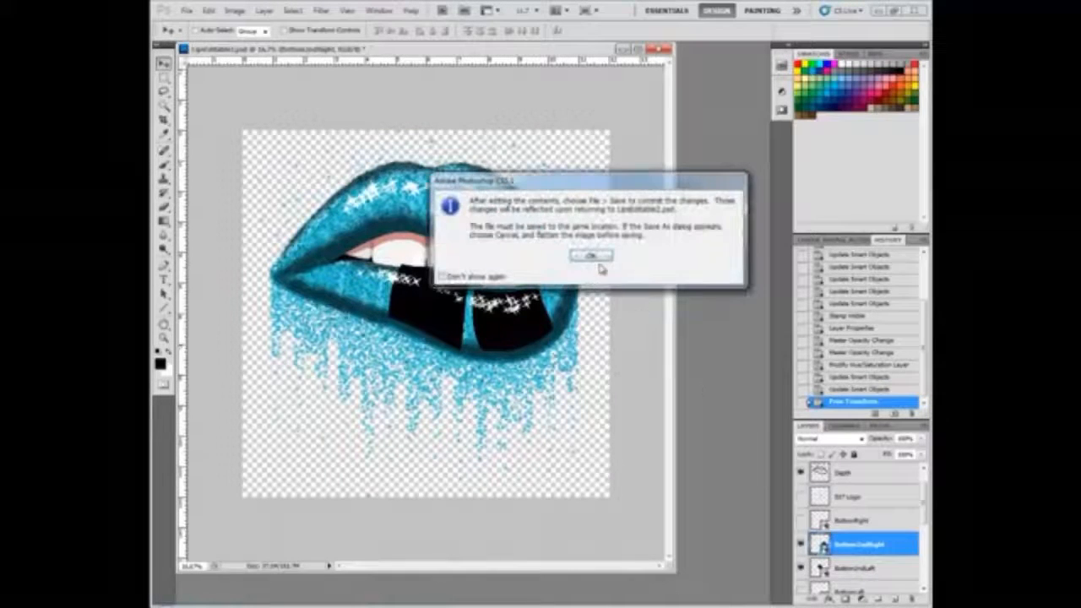
pyautogui.click(592, 259)
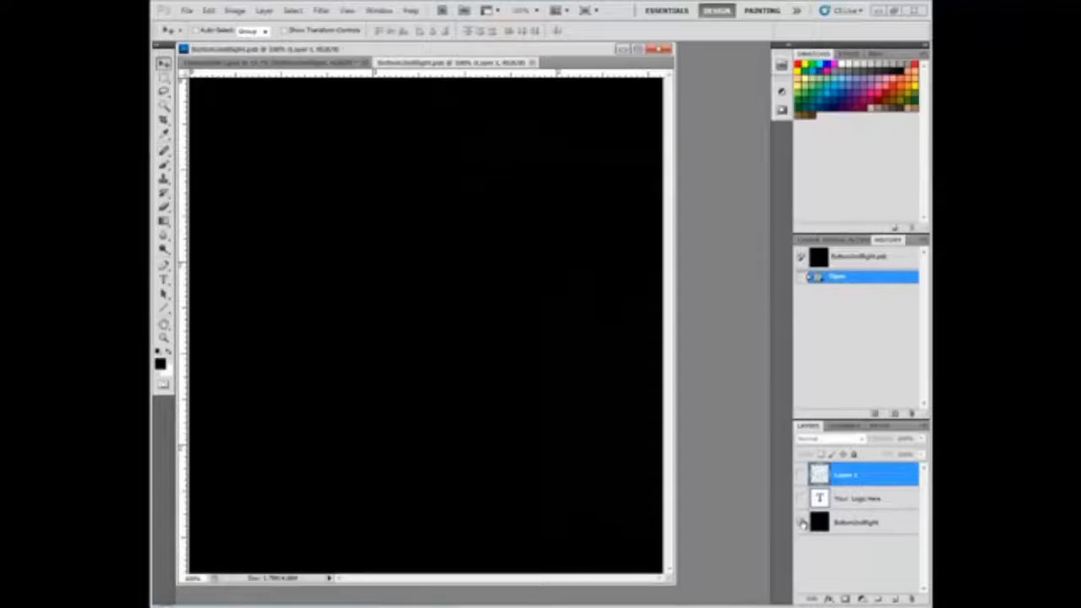
pyautogui.click(801, 522)
pyautogui.click(800, 474)
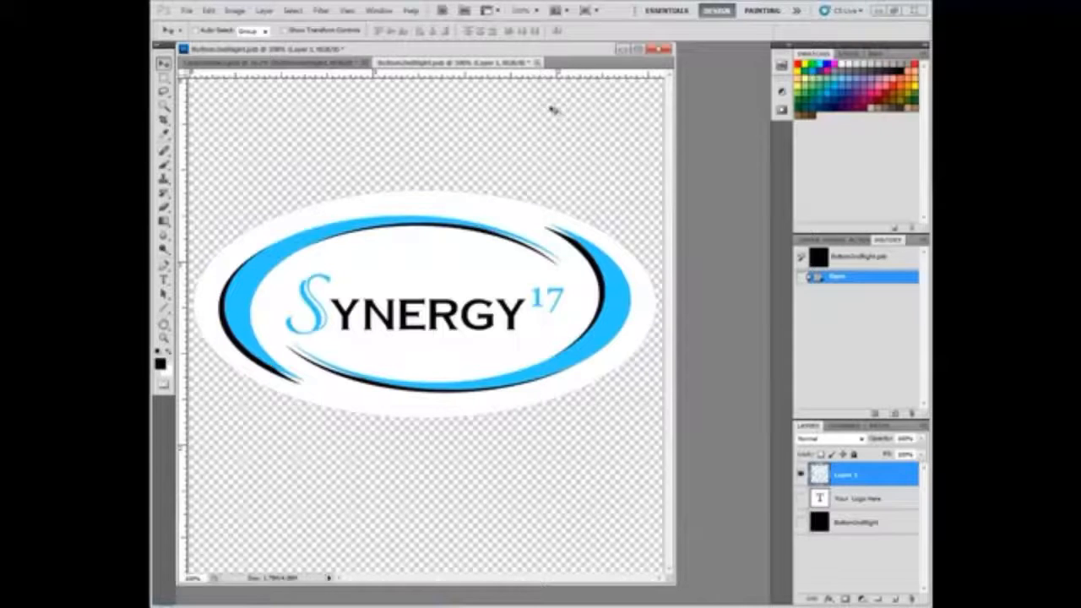
pyautogui.click(539, 64)
pyautogui.click(505, 234)
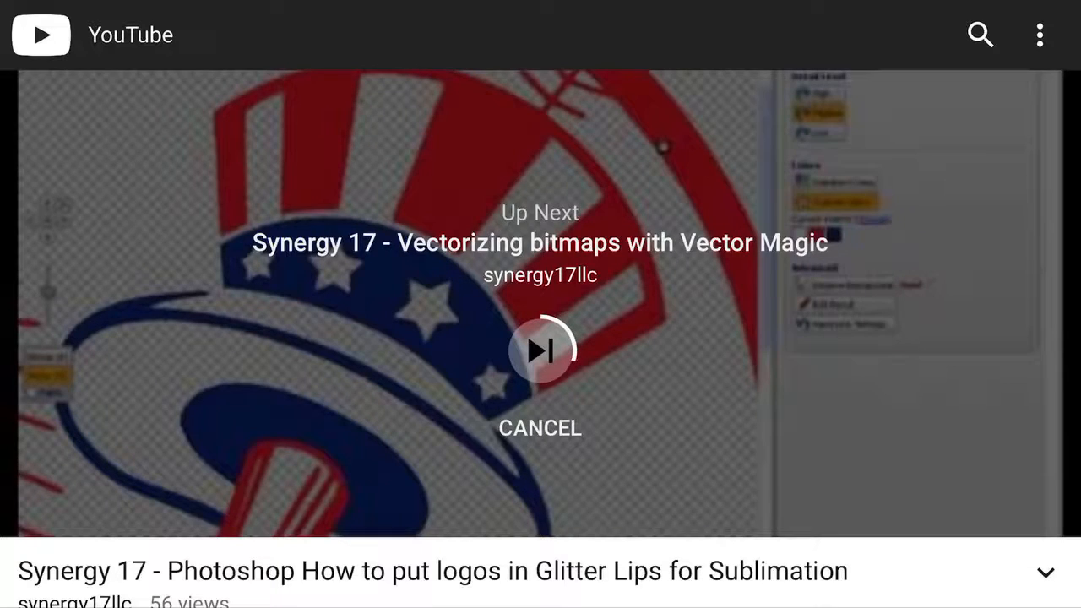
pyautogui.click(541, 428)
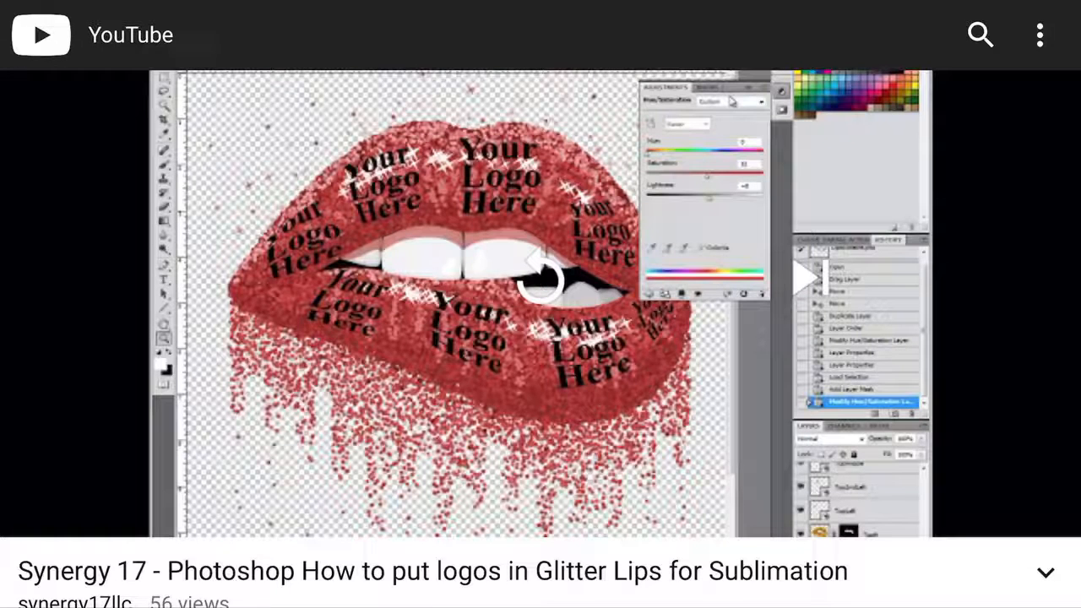
pyautogui.click(540, 279)
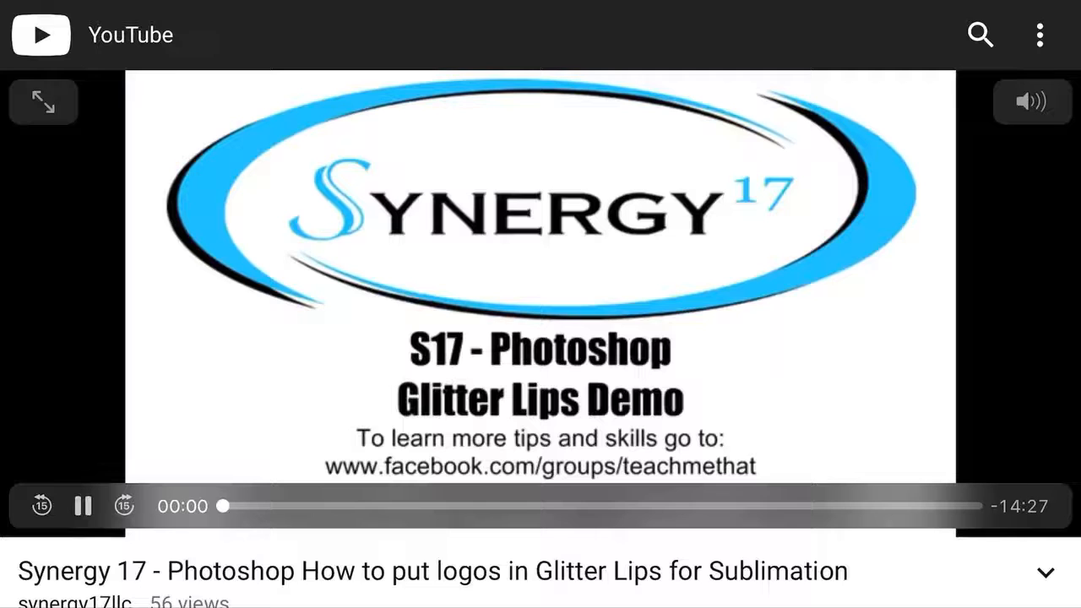
pyautogui.moveTo(224, 506); pyautogui.dragTo(250, 506)
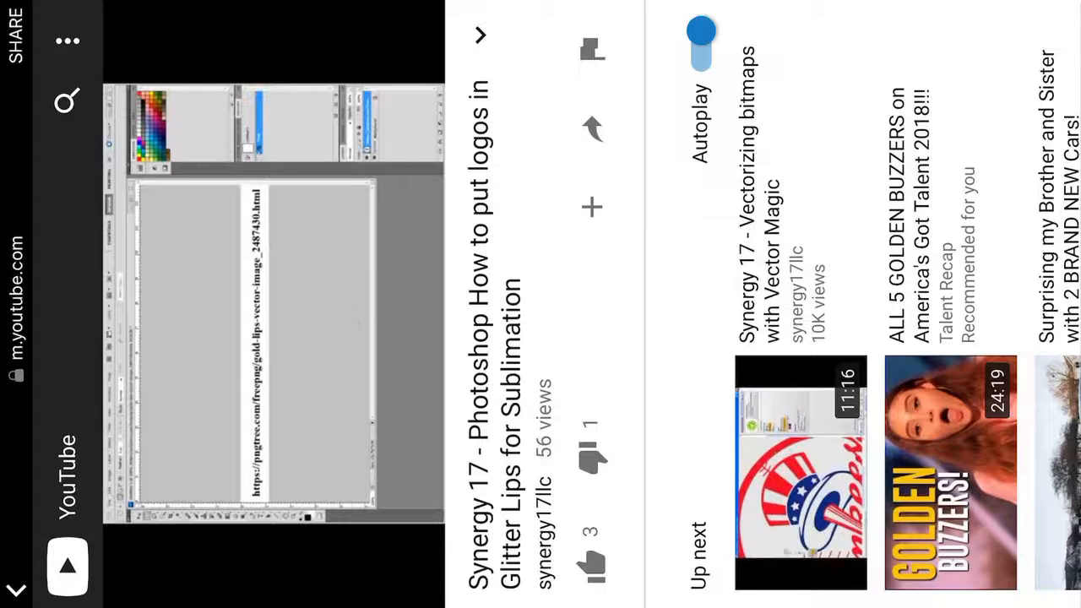
pyautogui.hscroll(-2, 274, 304)
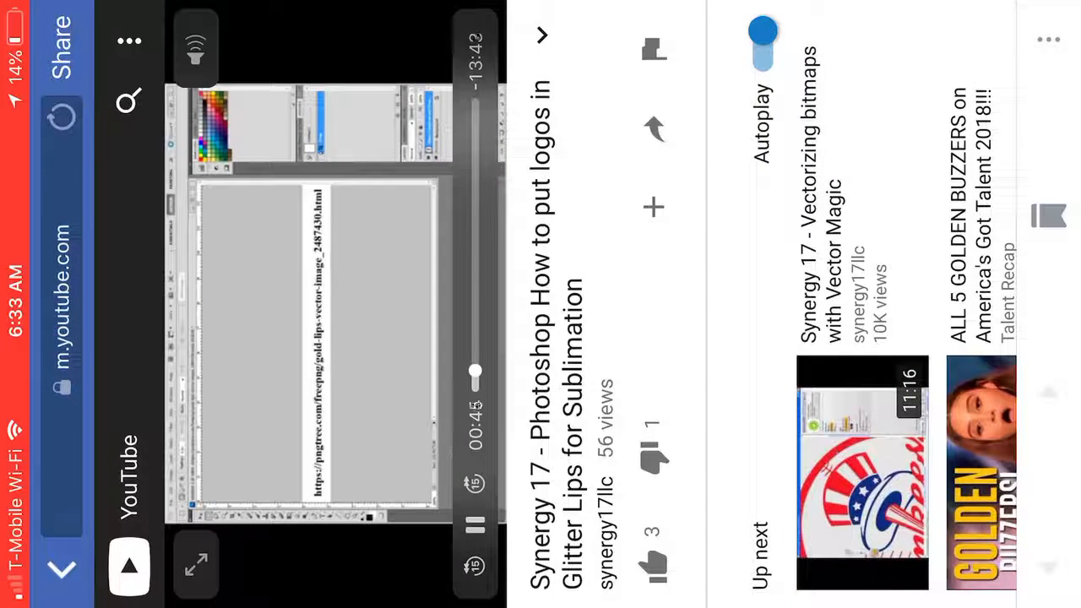